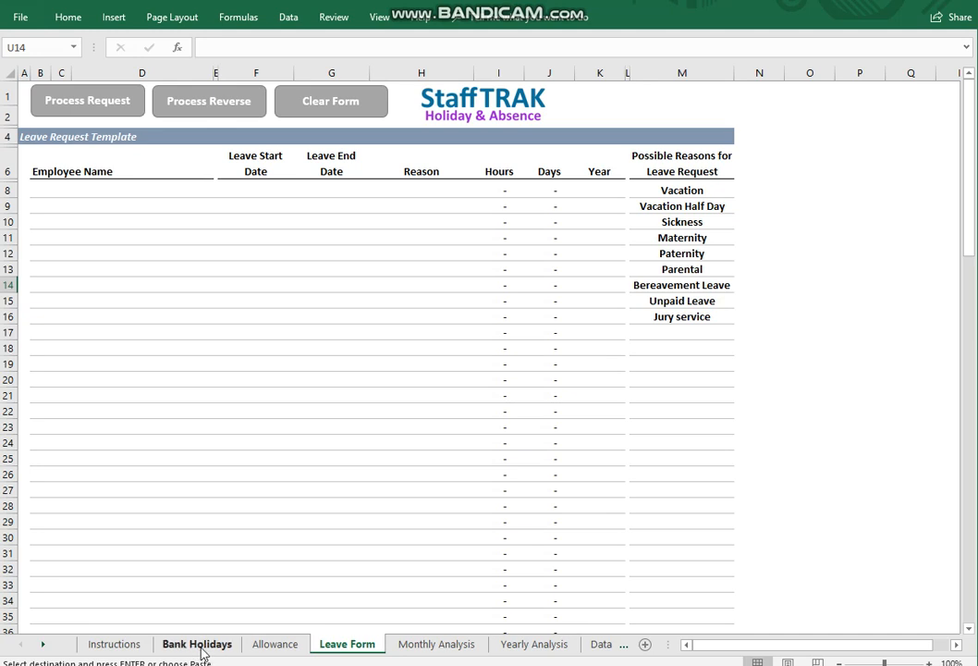
Step: On the Bank Holidays sheet, name the holidays in rows 10 to 12 Good Friday, Easter Monday and Early May Holiday
{"action": "left_click", "coordinate": [201, 648]}
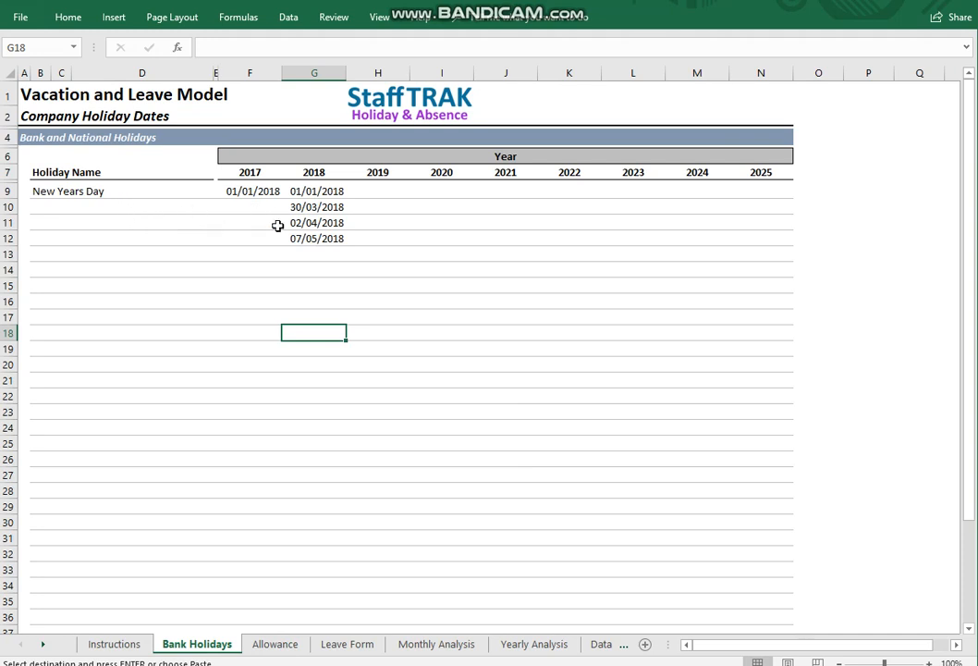
{"action": "left_click", "coordinate": [320, 192]}
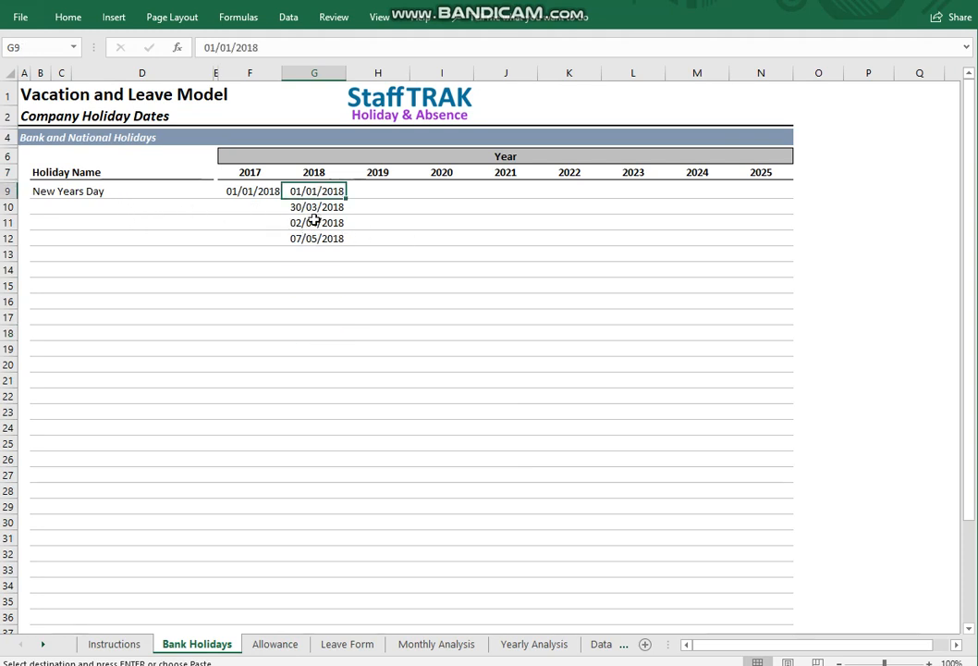
{"action": "left_click", "coordinate": [81, 207]}
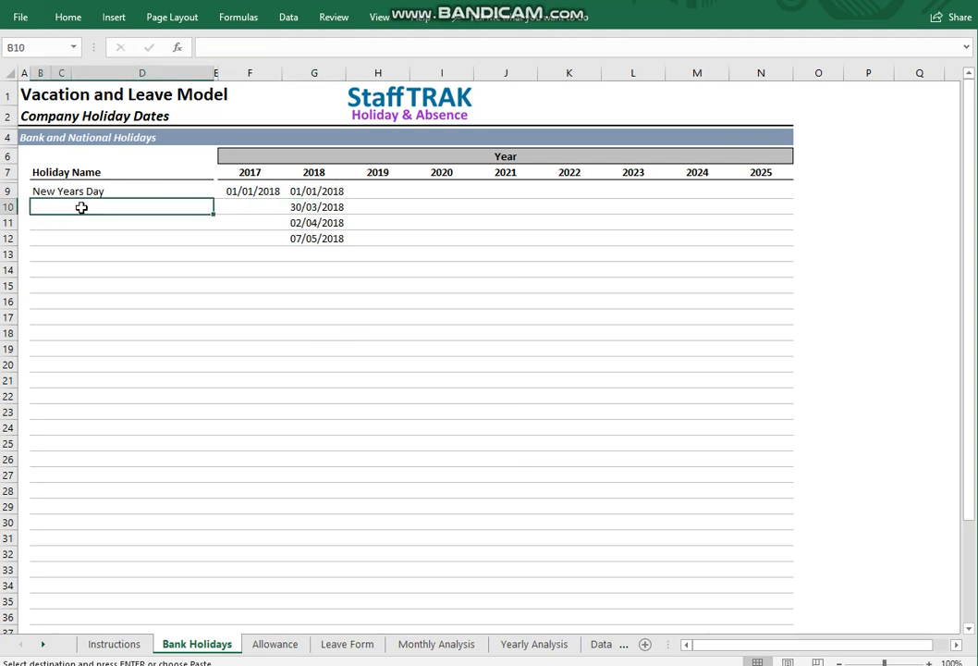
{"action": "type", "text": "Good fRid"}
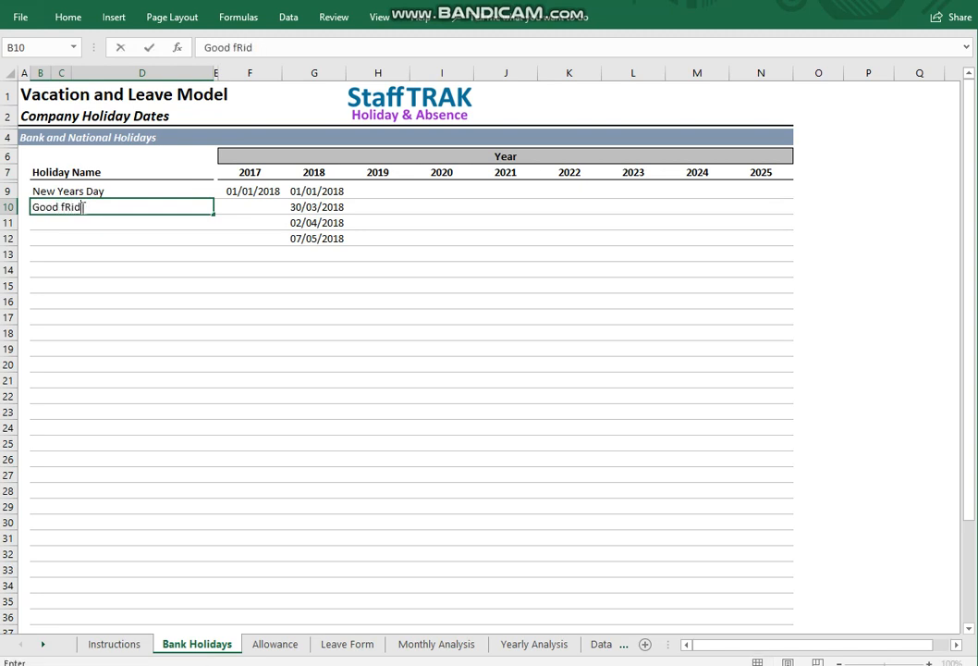
{"action": "type", "text": "ayiday"}
{"action": "left_click", "coordinate": [90, 231]}
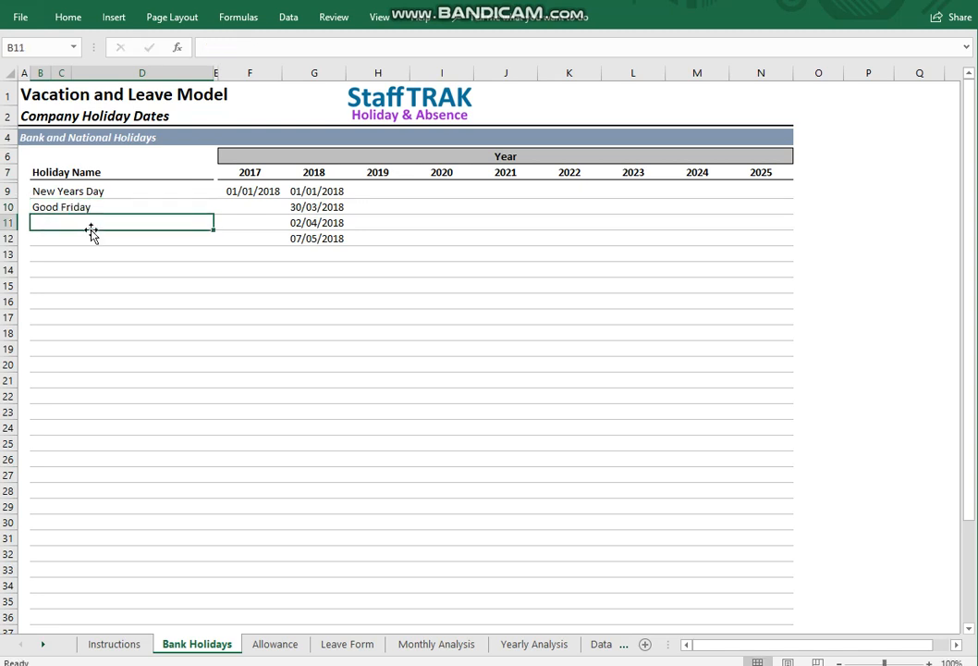
{"action": "type", "text": "Easter Monday"}
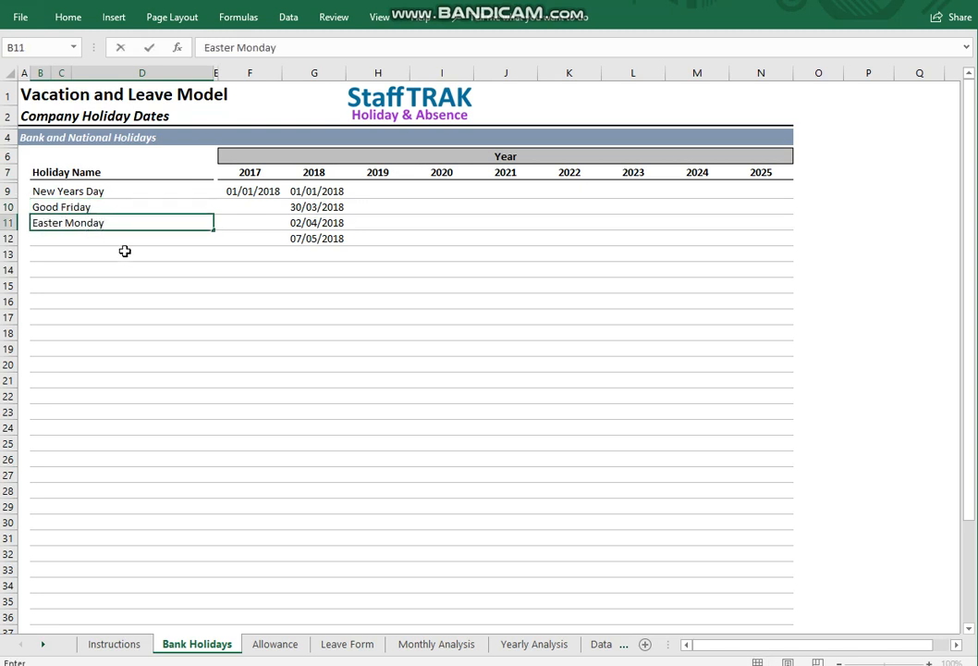
{"action": "left_click", "coordinate": [132, 236]}
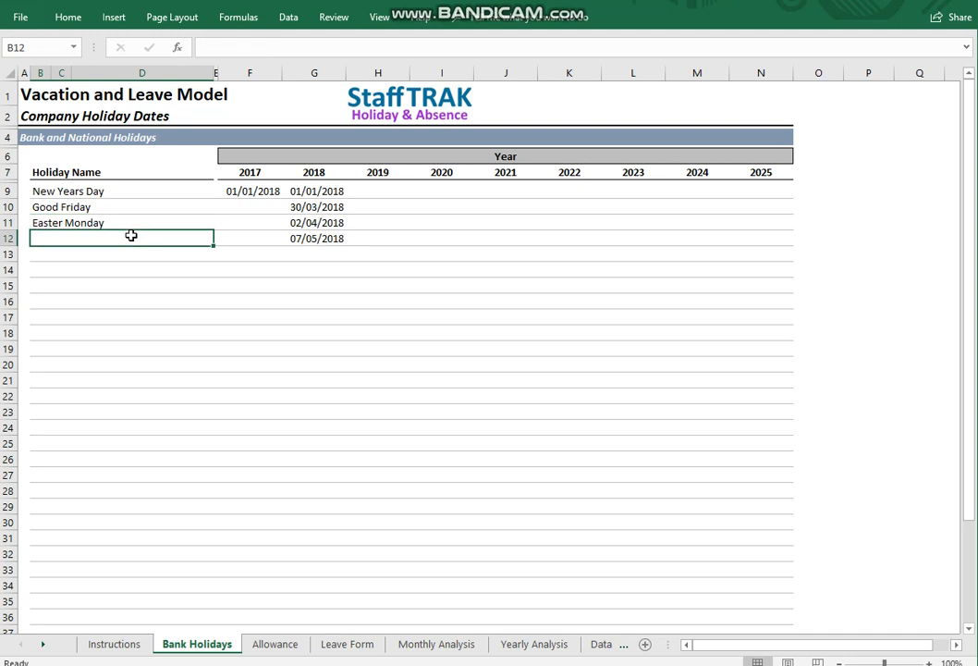
{"action": "type", "text": "Early May Holiday"}
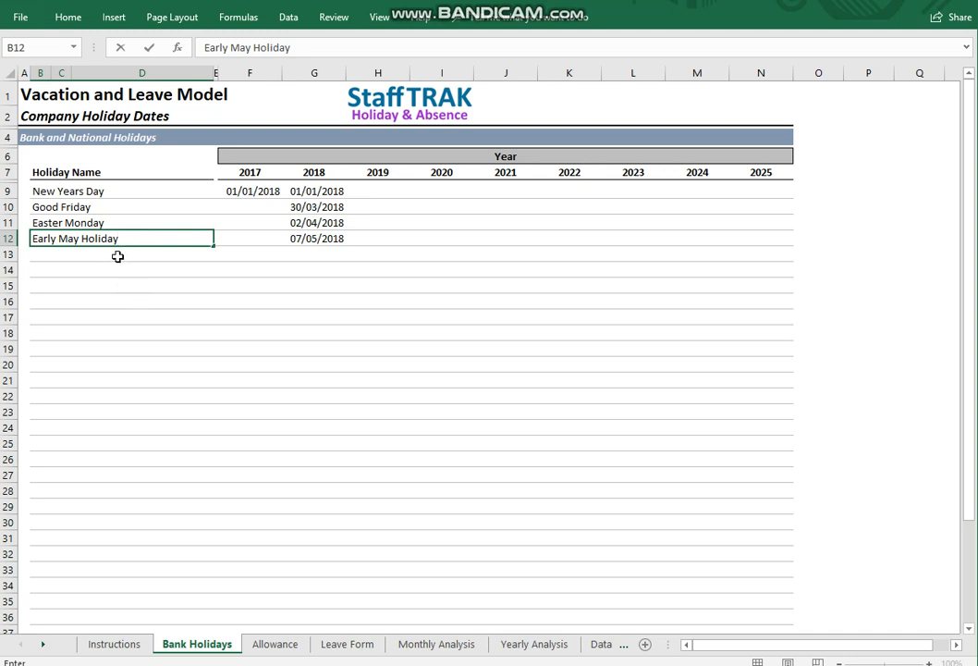
Step: Add Spring Bank Holiday in row 13 of the holiday list with the 2018 date 28/05/2018
{"action": "left_click", "coordinate": [117, 256]}
{"action": "type", "text": "Sprn"}
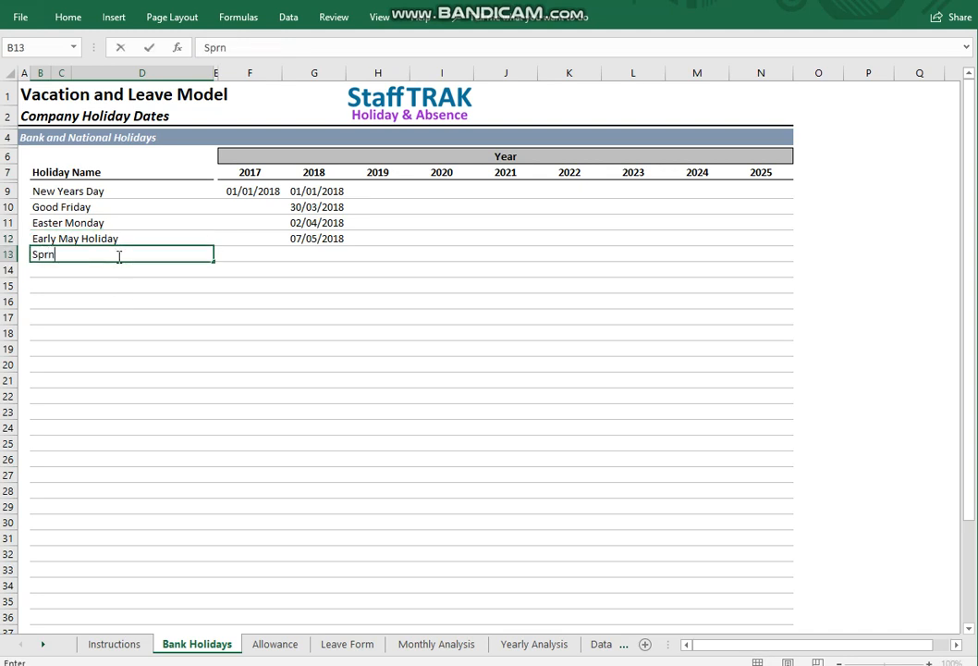
{"action": "key", "text": "BackSpace"}
{"action": "type", "text": "ing Bank Holiday"}
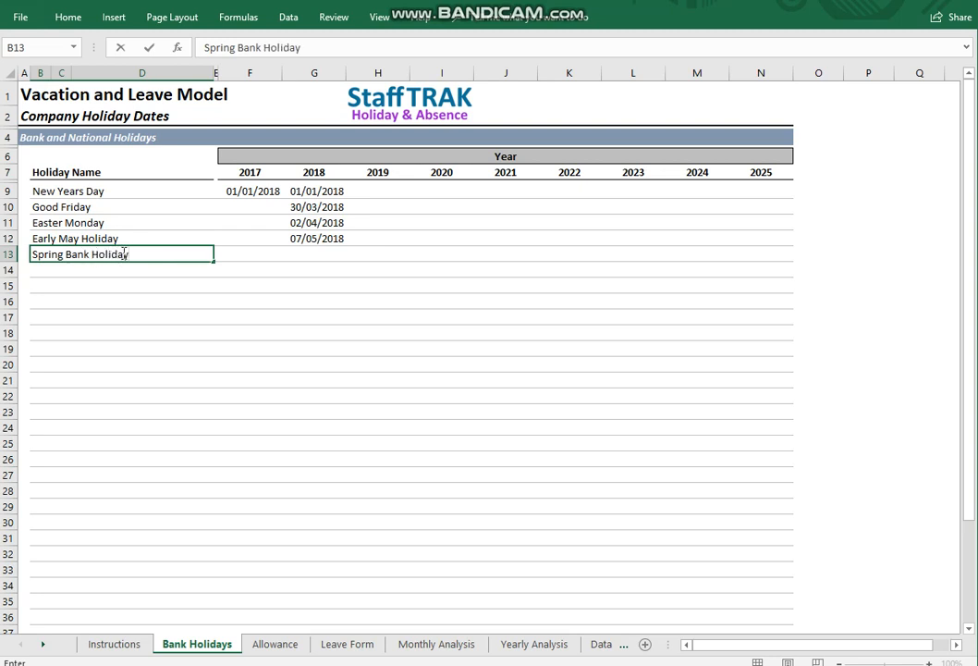
{"action": "left_click", "coordinate": [305, 259]}
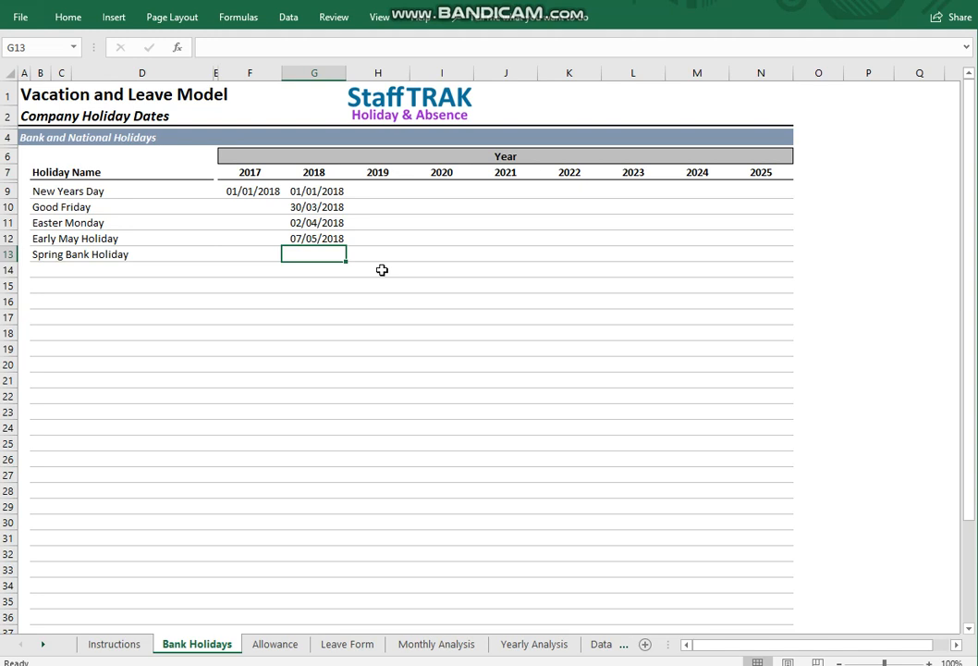
{"action": "type", "text": "28"}
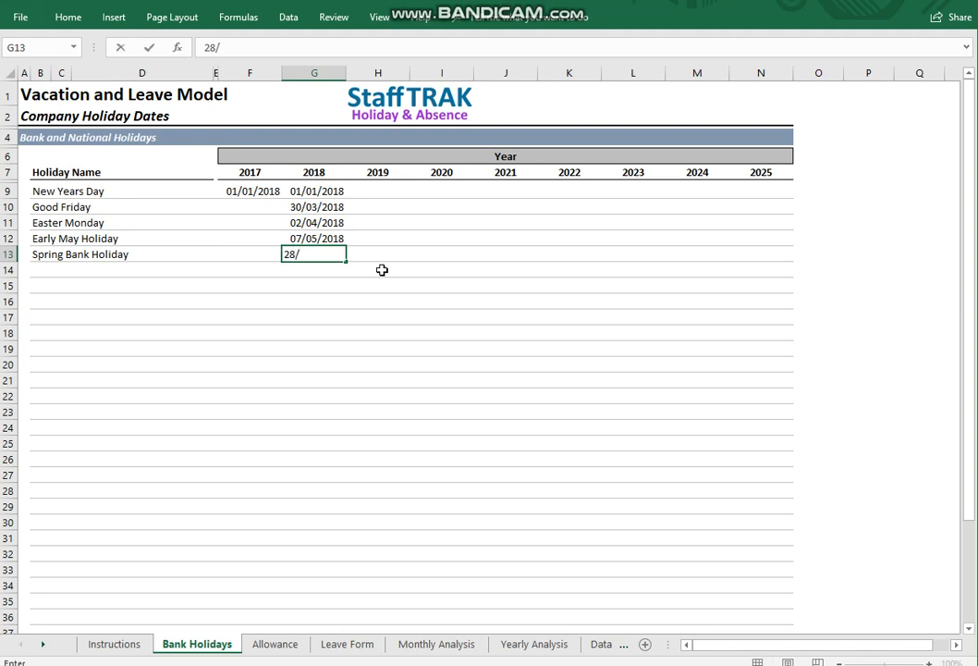
{"action": "type", "text": "/05/2018"}
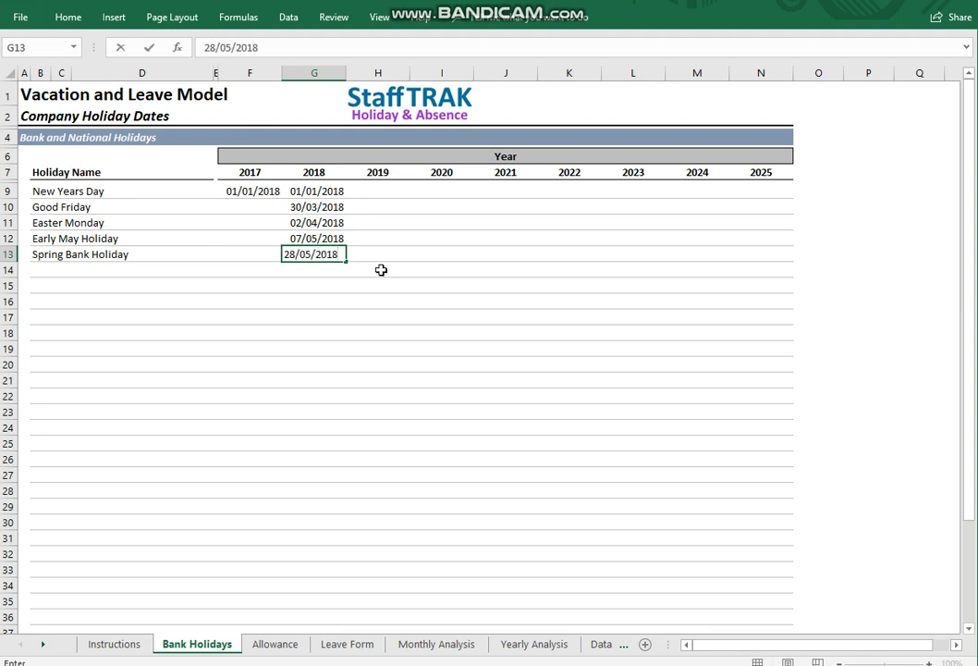
{"action": "left_click", "coordinate": [337, 330]}
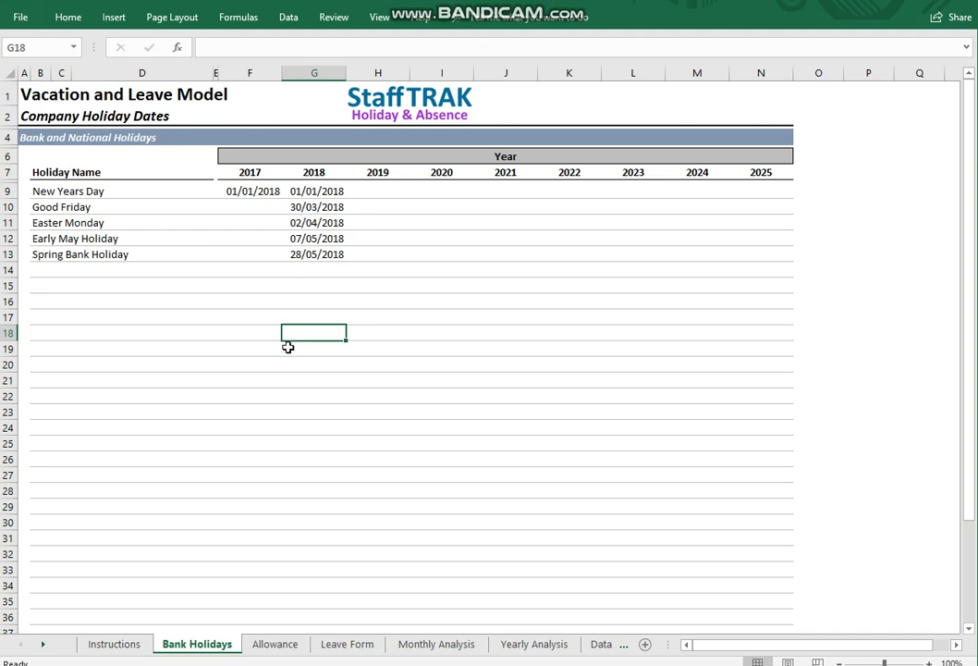
Step: On the Allowance sheet, set the 2018 vacation allowance of the employee in row 16 to 22
{"action": "left_click", "coordinate": [283, 650]}
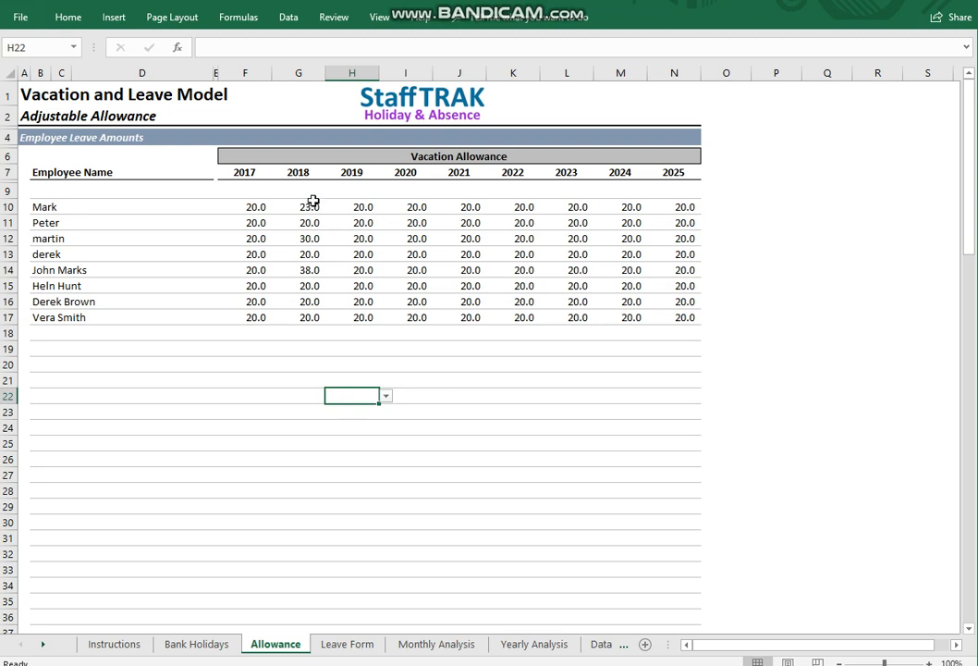
{"action": "left_click", "coordinate": [315, 321]}
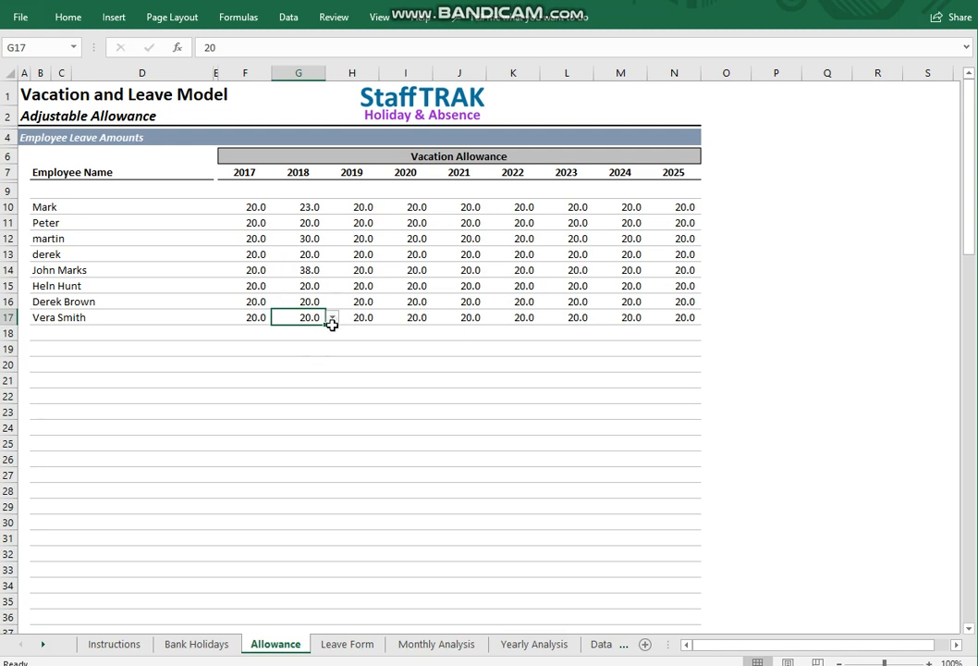
{"action": "left_click", "coordinate": [312, 271]}
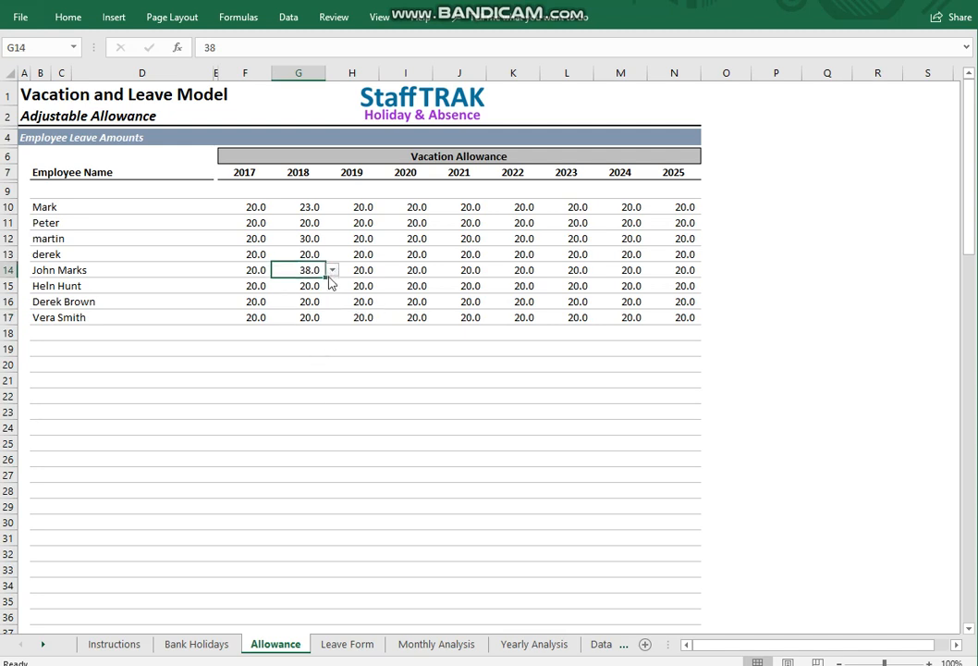
{"action": "left_click", "coordinate": [317, 303]}
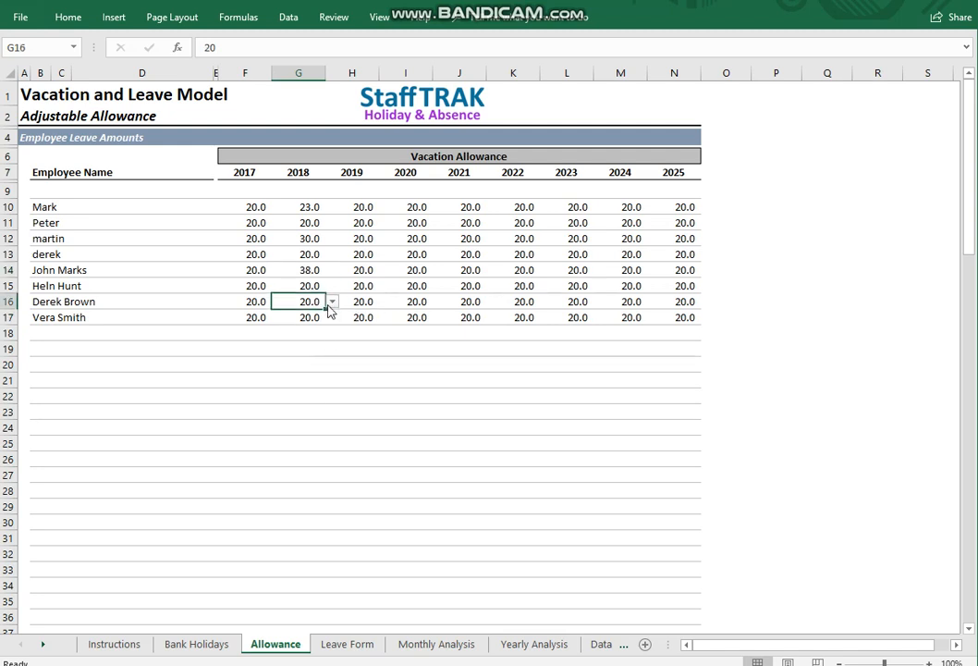
{"action": "left_click", "coordinate": [331, 302]}
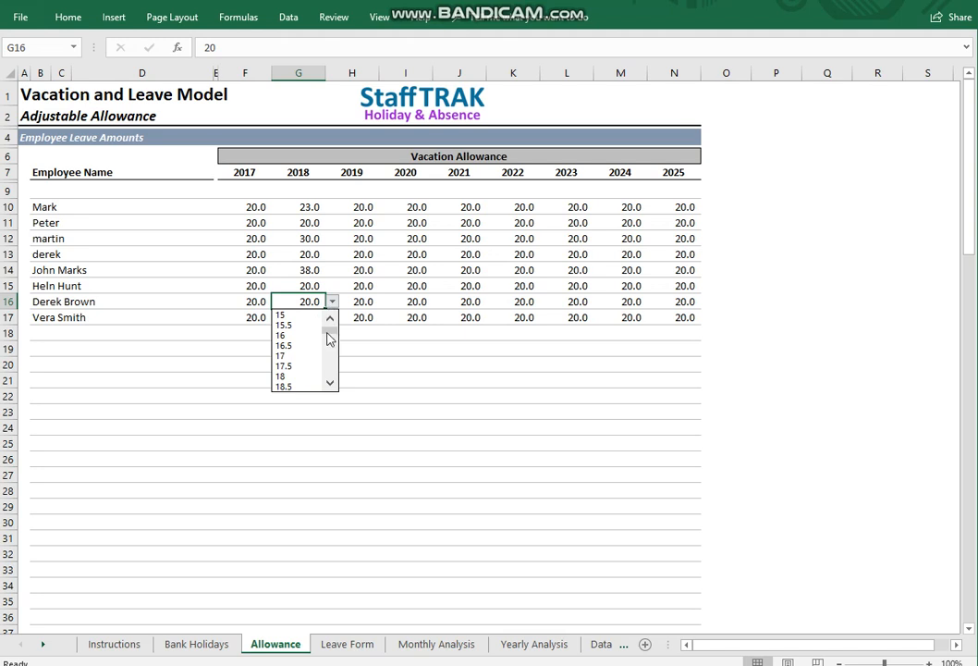
{"action": "left_click", "coordinate": [331, 385]}
{"action": "left_click", "coordinate": [331, 384]}
{"action": "left_click", "coordinate": [331, 384]}
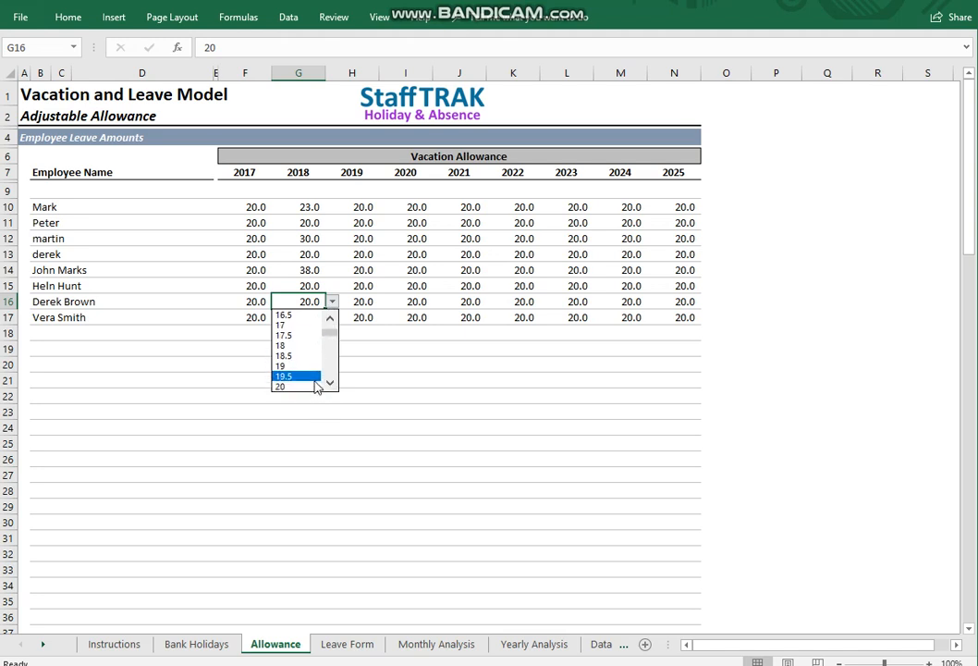
{"action": "left_click", "coordinate": [330, 384]}
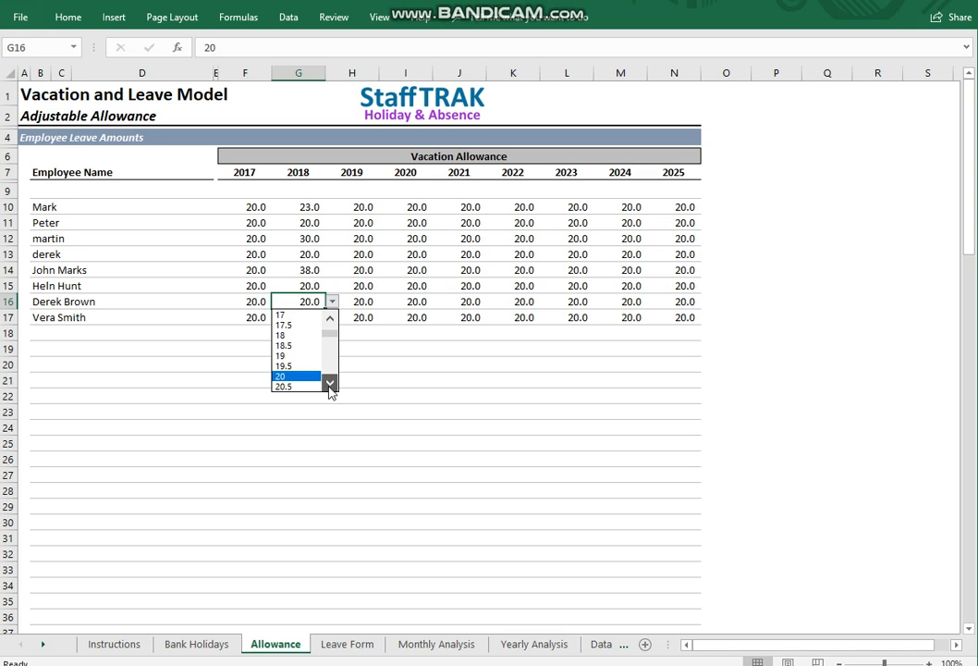
{"action": "left_click", "coordinate": [330, 385]}
{"action": "left_click", "coordinate": [332, 386]}
{"action": "left_click", "coordinate": [330, 384]}
{"action": "left_click", "coordinate": [295, 387]}
{"action": "left_click", "coordinate": [400, 364]}
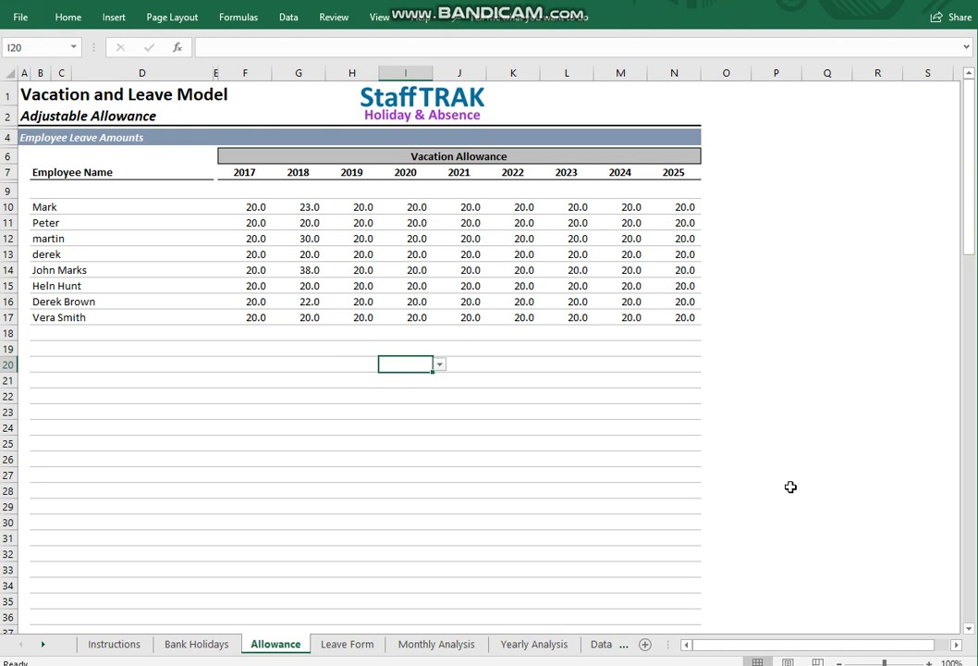
Step: On the Leave Form sheet, enter the employee's full name in the first request row, row 8
{"action": "left_click", "coordinate": [347, 644]}
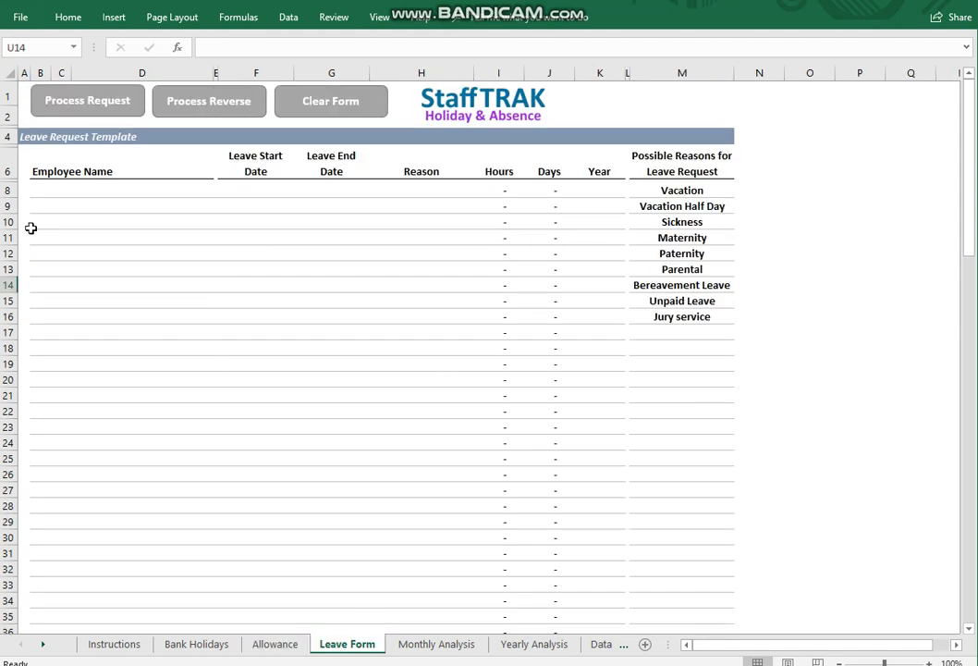
{"action": "left_click", "coordinate": [75, 189]}
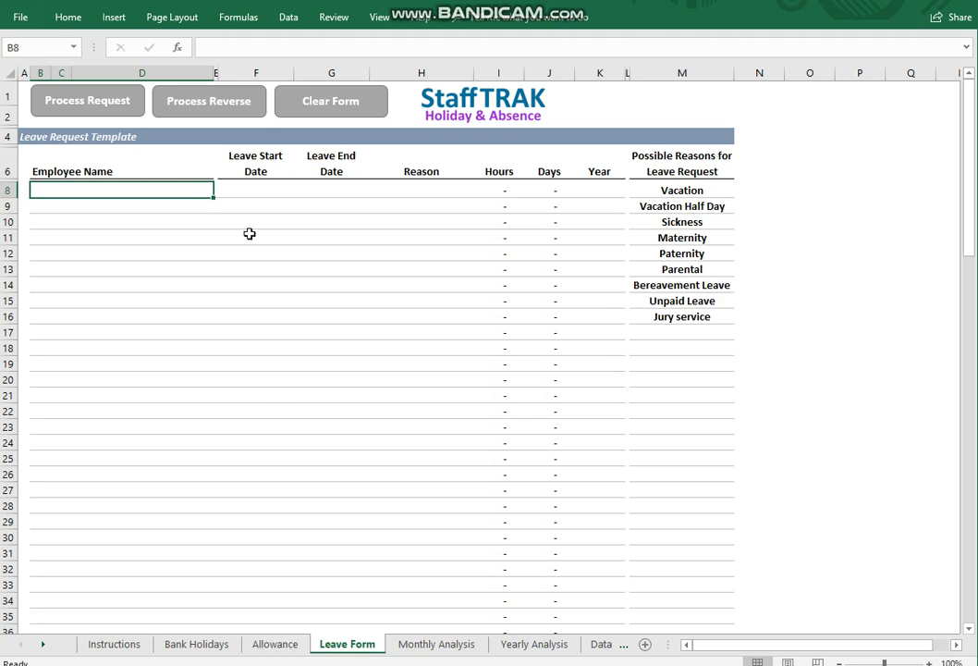
{"action": "type", "text": "Martin Brown"}
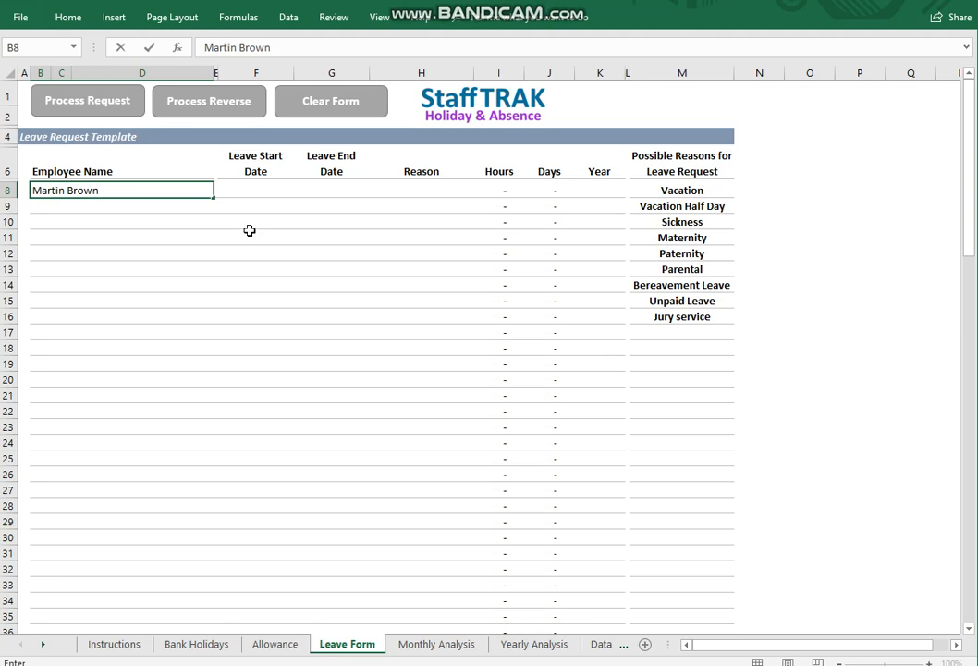
{"action": "left_click", "coordinate": [248, 230]}
Step: Set the leave start date to 01/11/2018 and the end date to 06/11/2018 for the request in row 8
{"action": "left_click", "coordinate": [260, 192]}
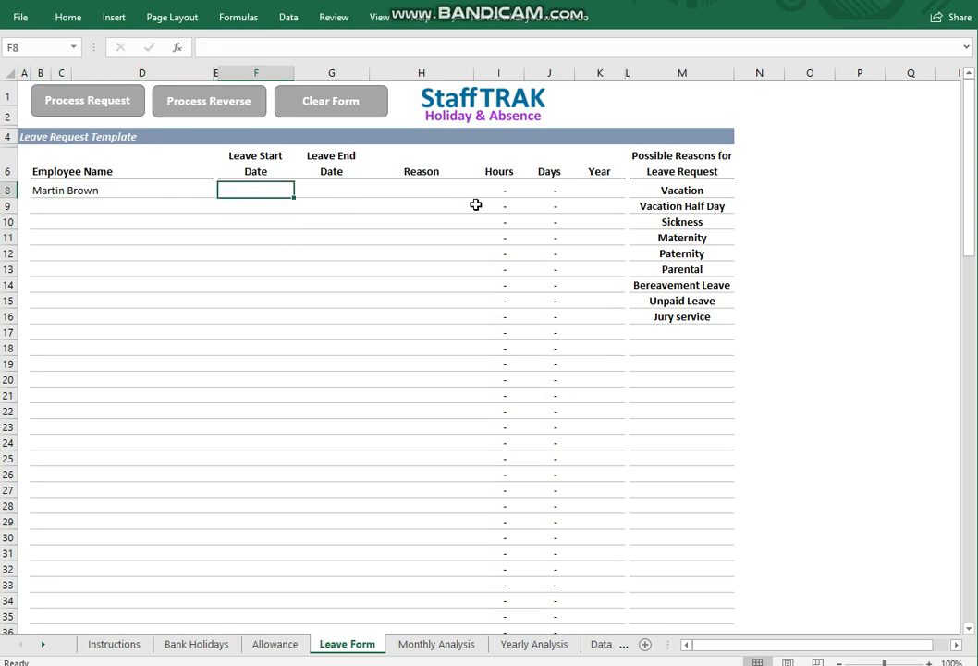
{"action": "type", "text": "01"}
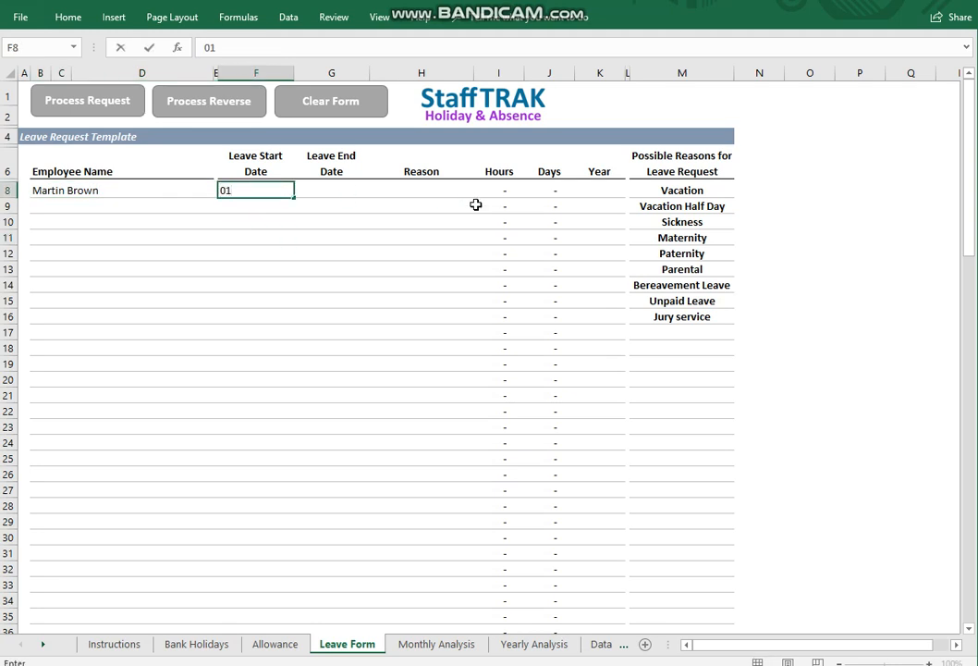
{"action": "type", "text": "/11/2018"}
{"action": "left_click", "coordinate": [257, 300]}
{"action": "left_click", "coordinate": [343, 191]}
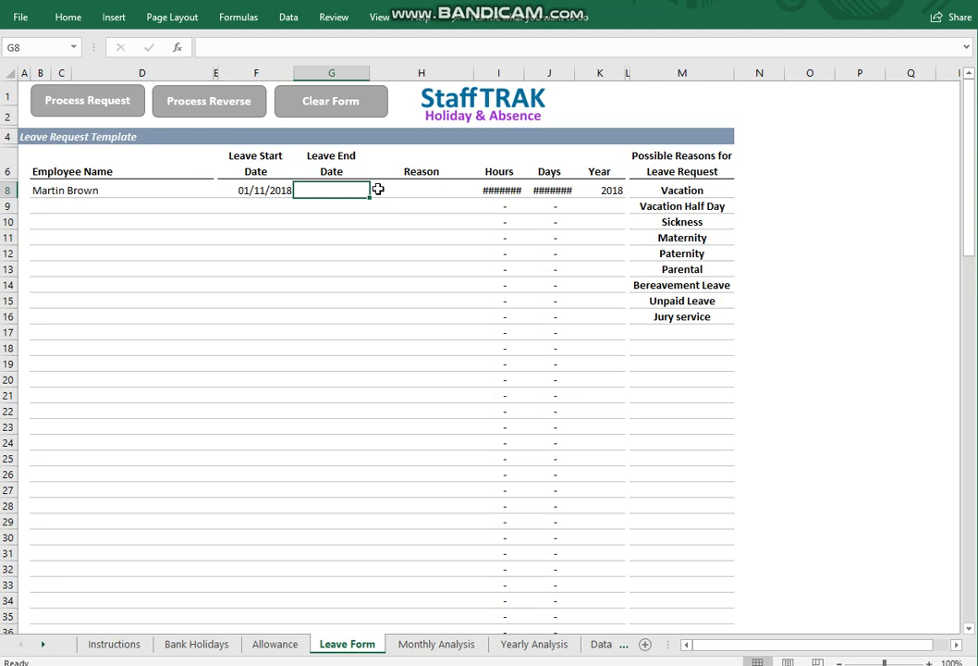
{"action": "type", "text": "06/11/2018"}
{"action": "left_click", "coordinate": [335, 283]}
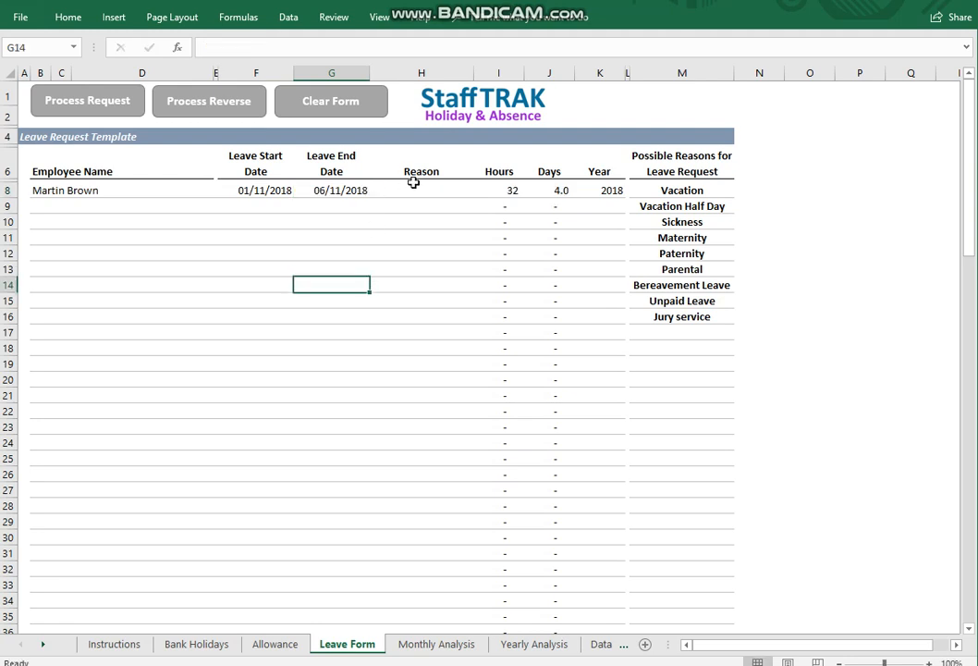
Step: Choose Vacation as the reason for the leave request in row 8
{"action": "left_click", "coordinate": [442, 188]}
{"action": "left_click", "coordinate": [481, 189]}
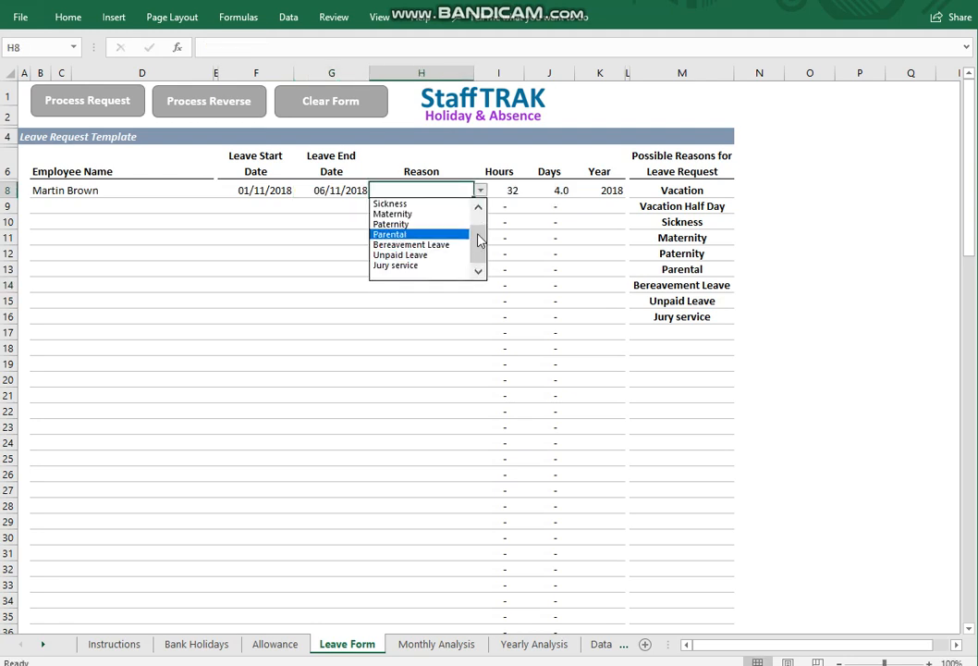
{"action": "left_click_drag", "start_coordinate": [481, 245], "coordinate": [486, 215]}
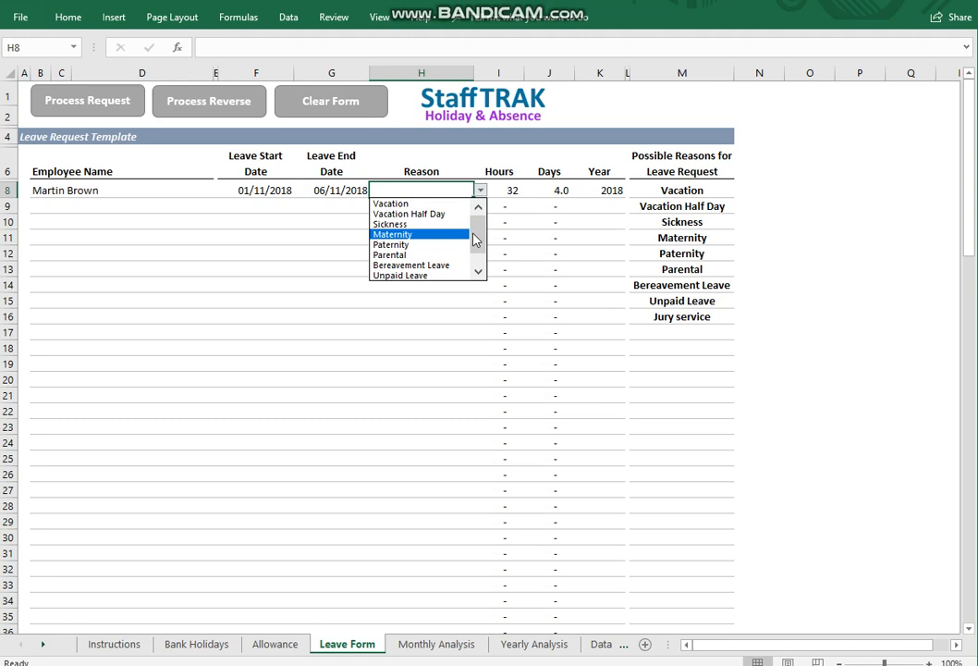
{"action": "left_click", "coordinate": [407, 204]}
{"action": "left_click", "coordinate": [397, 287]}
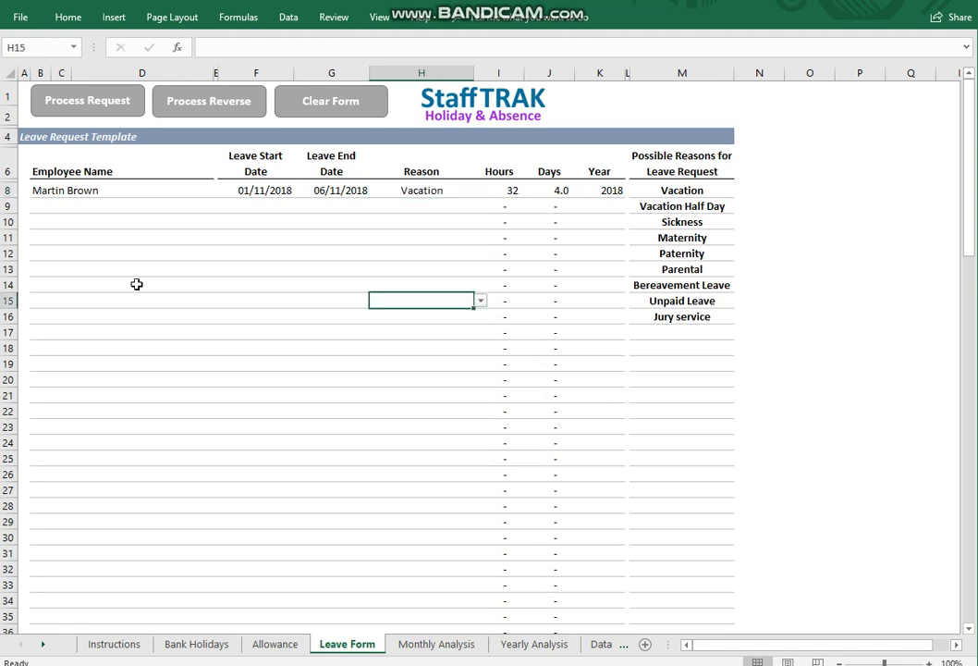
Step: Enter the second employee's full name in row 9 of the leave request template
{"action": "left_click", "coordinate": [91, 213]}
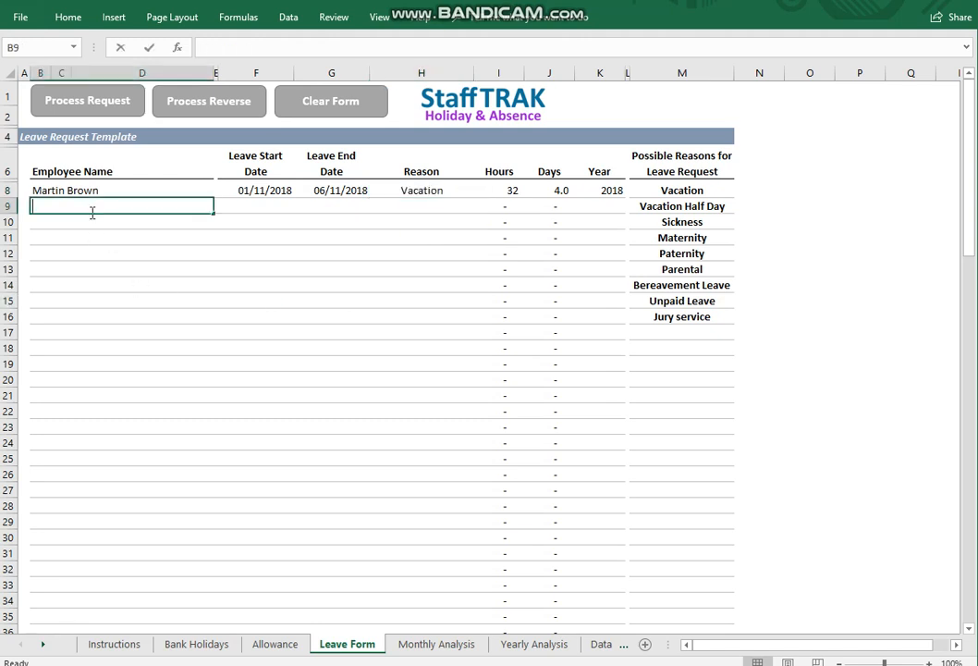
{"action": "type", "text": "Helen"}
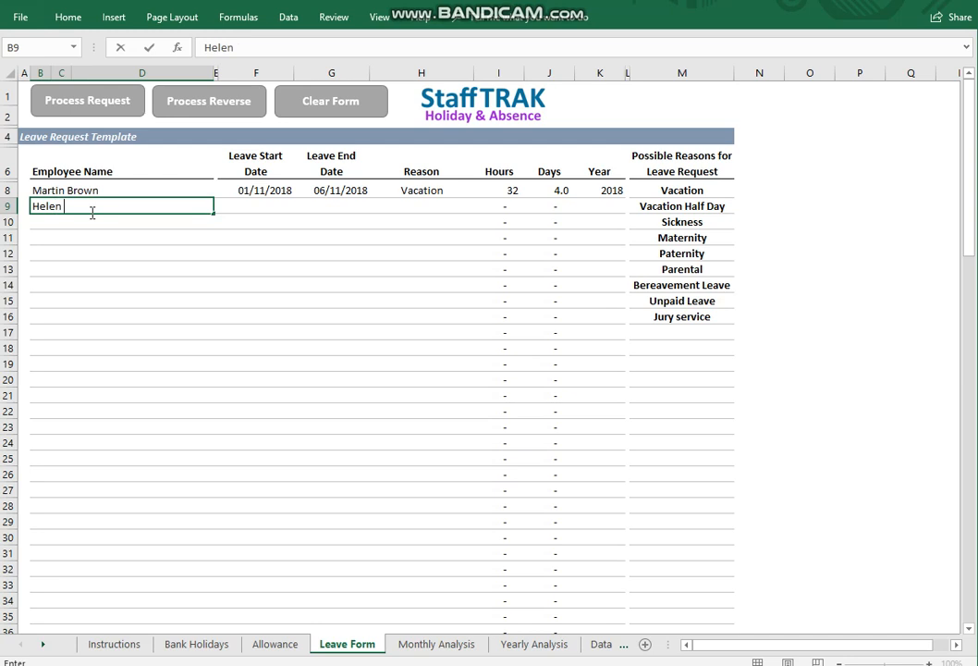
{"action": "key", "text": "Return"}
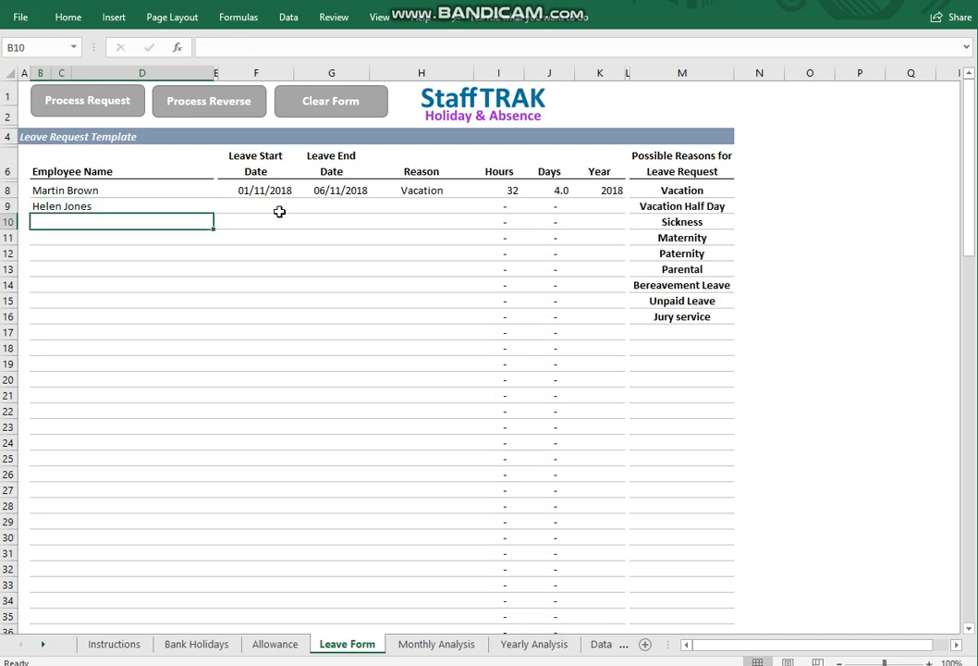
Step: Set the leave start date to 04/11/2018 and the end date to 10/11/2018 for the request in row 9
{"action": "left_click", "coordinate": [279, 212]}
{"action": "type", "text": "04"}
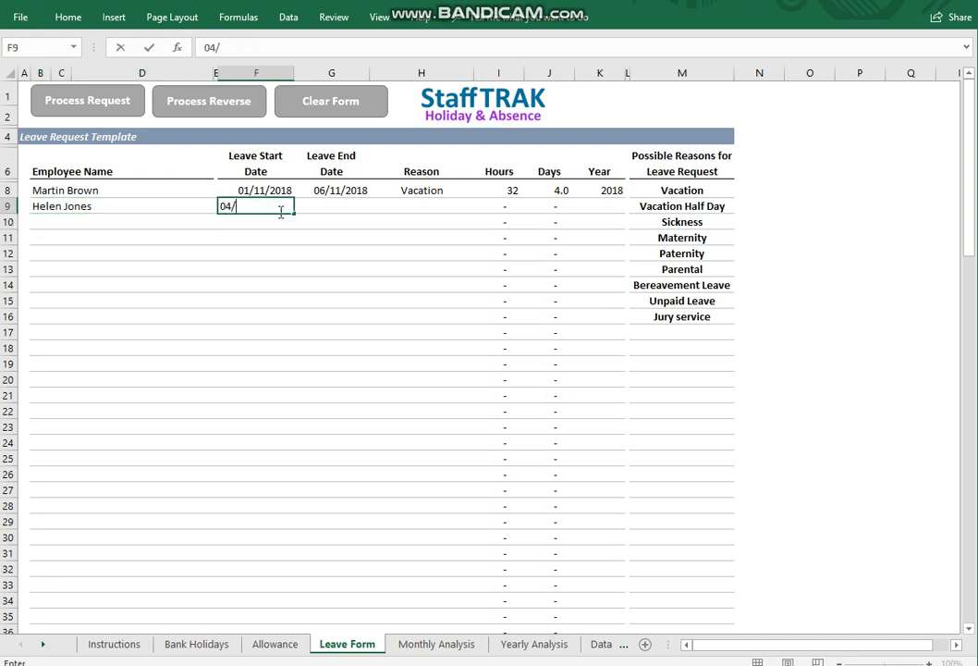
{"action": "type", "text": "/11/2018"}
{"action": "key", "text": "Return"}
{"action": "left_click", "coordinate": [347, 211]}
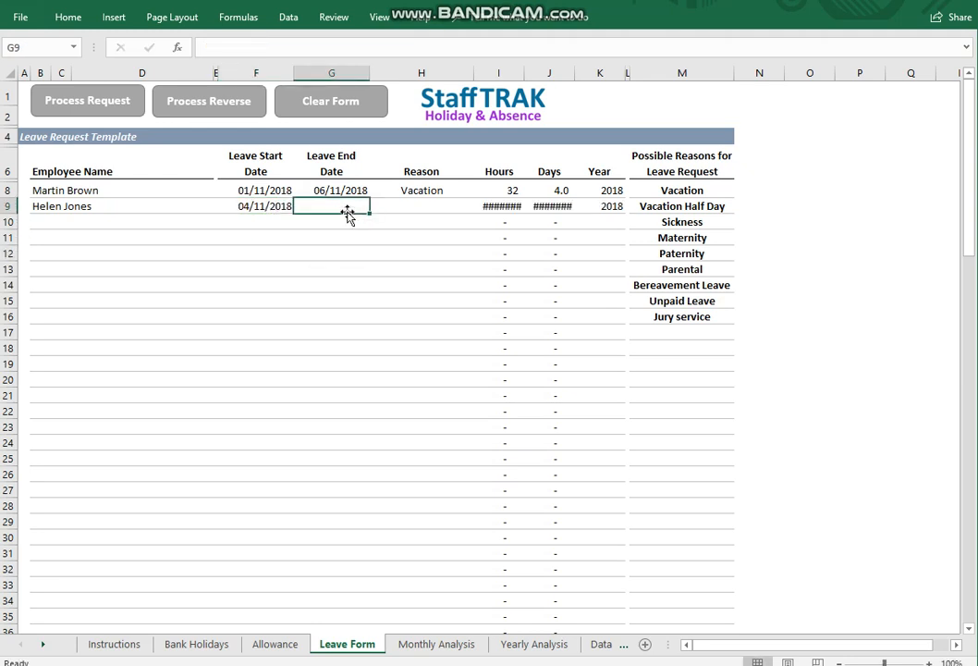
{"action": "type", "text": "10/11"}
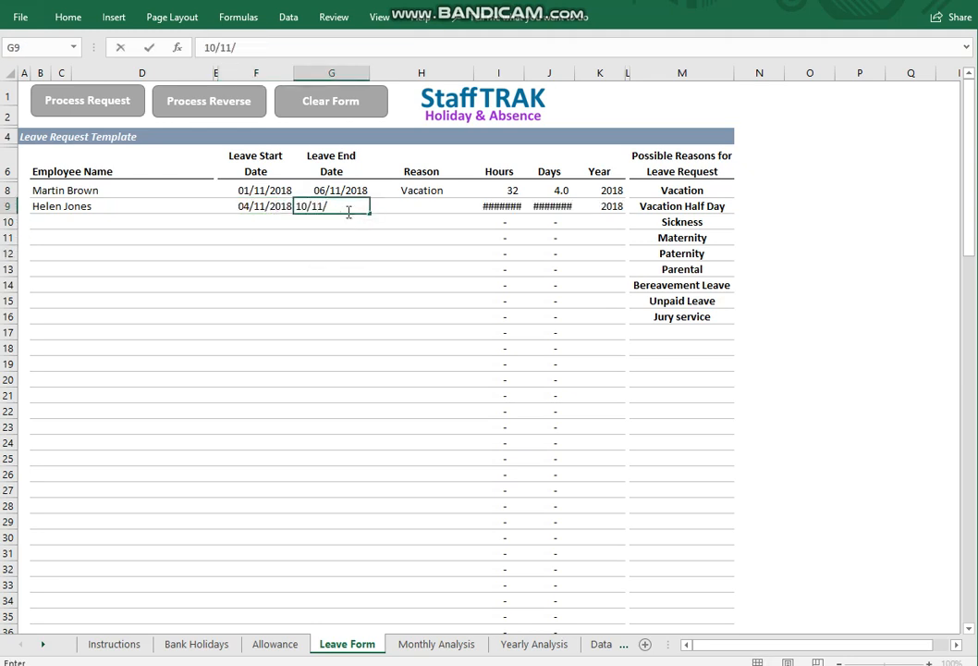
{"action": "type", "text": "/2018"}
{"action": "left_click", "coordinate": [330, 280]}
Step: Choose Sickness as the reason for the request in row 9 and process both leave requests
{"action": "left_click", "coordinate": [430, 207]}
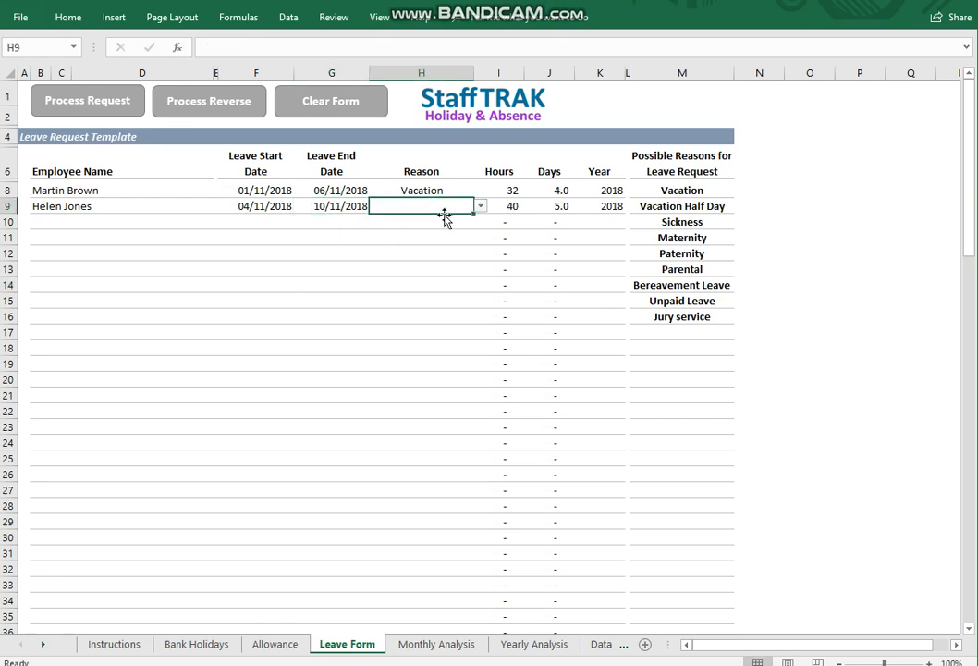
{"action": "left_click", "coordinate": [480, 207]}
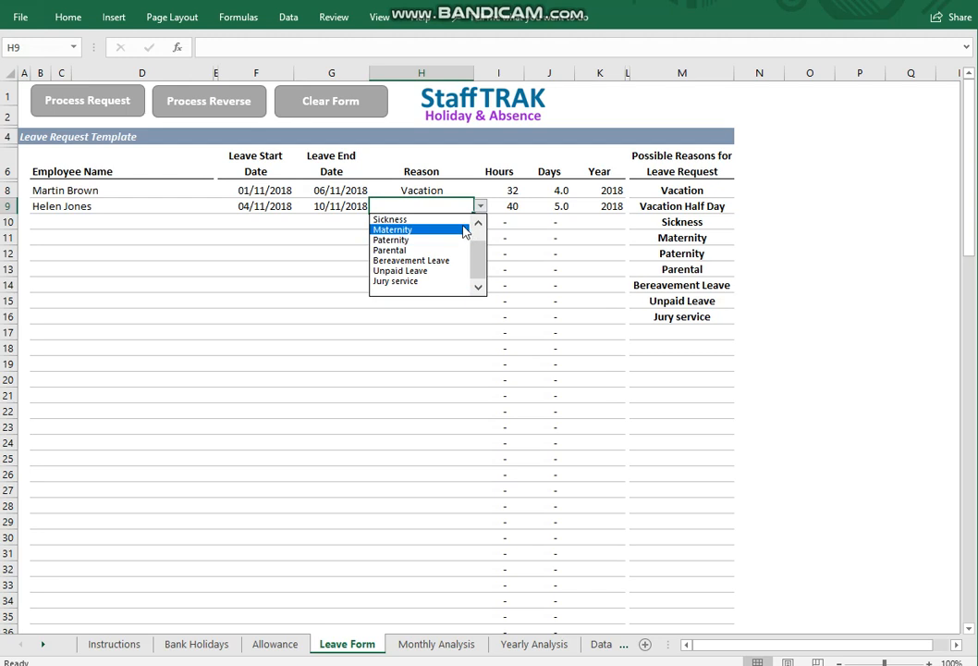
{"action": "left_click", "coordinate": [460, 223]}
{"action": "left_click", "coordinate": [85, 101]}
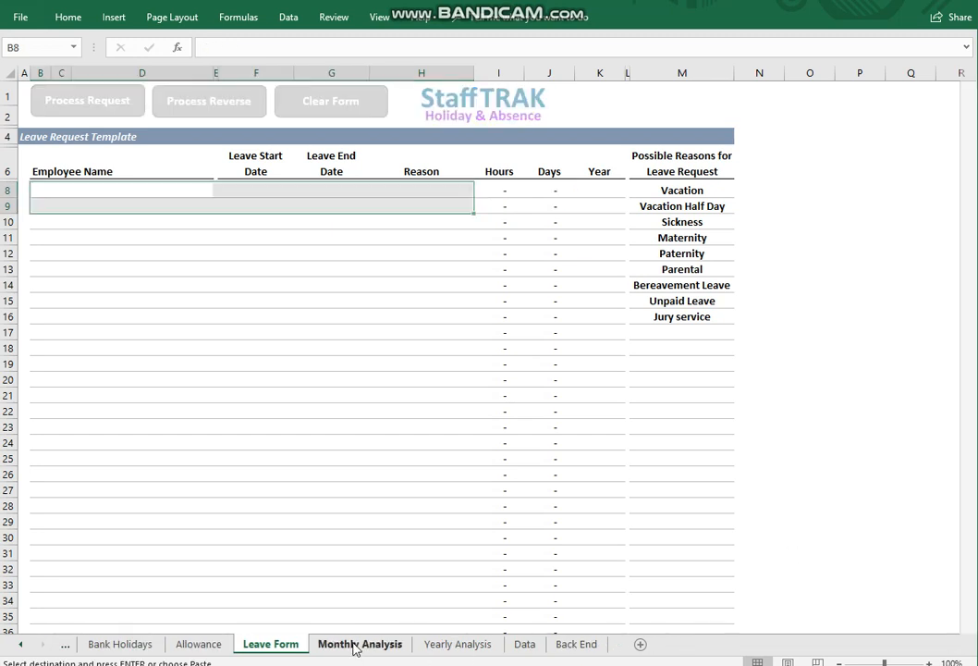
Step: Review the employees' leave on the Monthly Analysis sheet and their yearly figures on the Yearly Analysis sheet
{"action": "left_click", "coordinate": [360, 644]}
{"action": "left_click", "coordinate": [134, 397]}
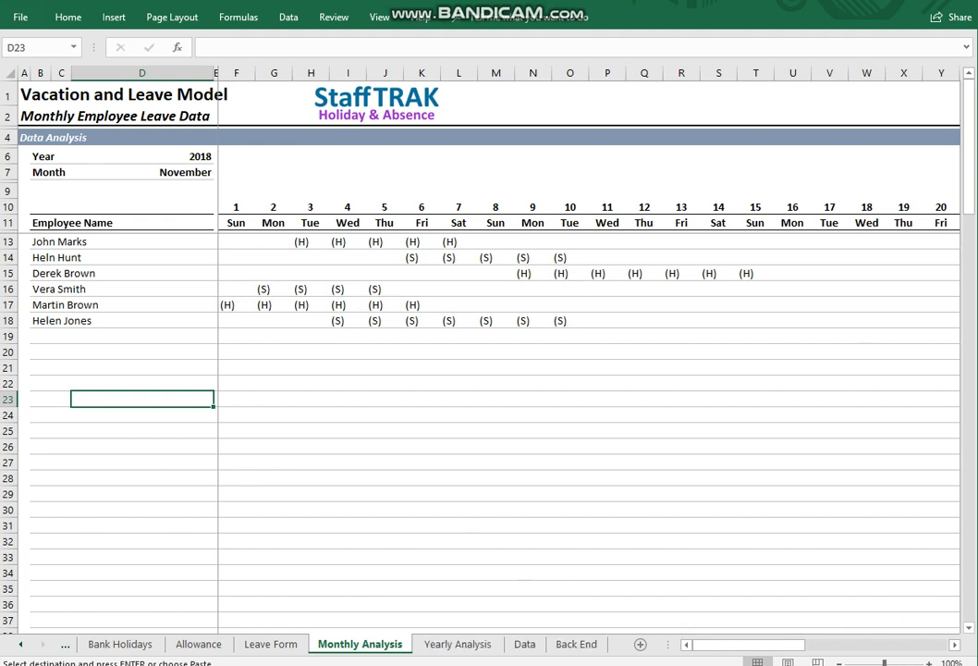
{"action": "left_click", "coordinate": [457, 645]}
{"action": "left_click", "coordinate": [458, 645]}
{"action": "type", "text": "John Marks Helen Hunt Derek Brown Vera Smith Martin Brown Helen Jones"}
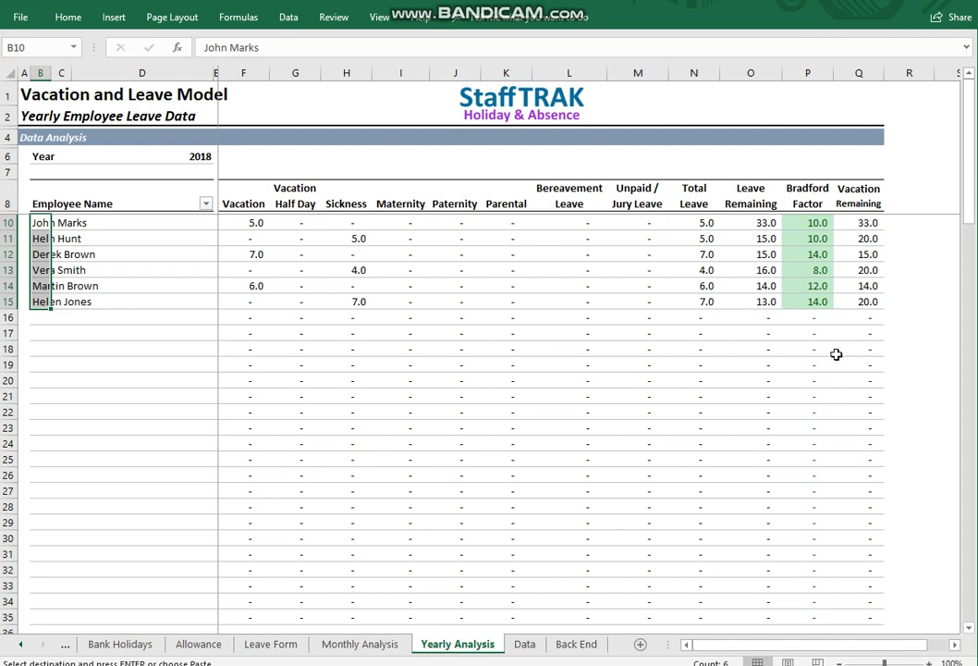
Step: Return to the Leave Form sheet and enter the full name of the employee requesting more leave in row 8
{"action": "left_click", "coordinate": [262, 652]}
{"action": "left_click", "coordinate": [113, 194]}
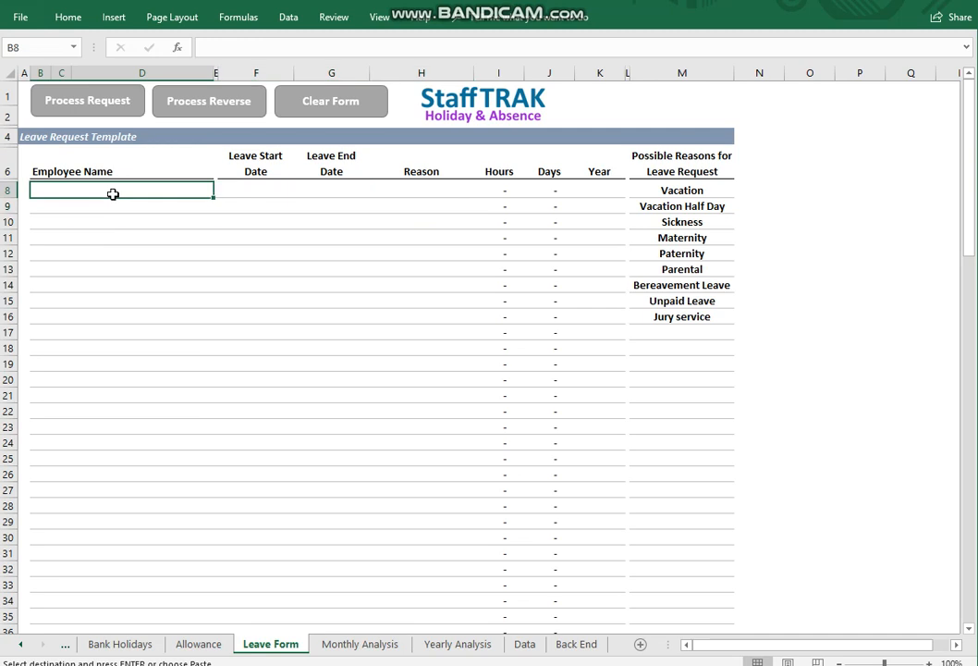
{"action": "type", "text": "He"}
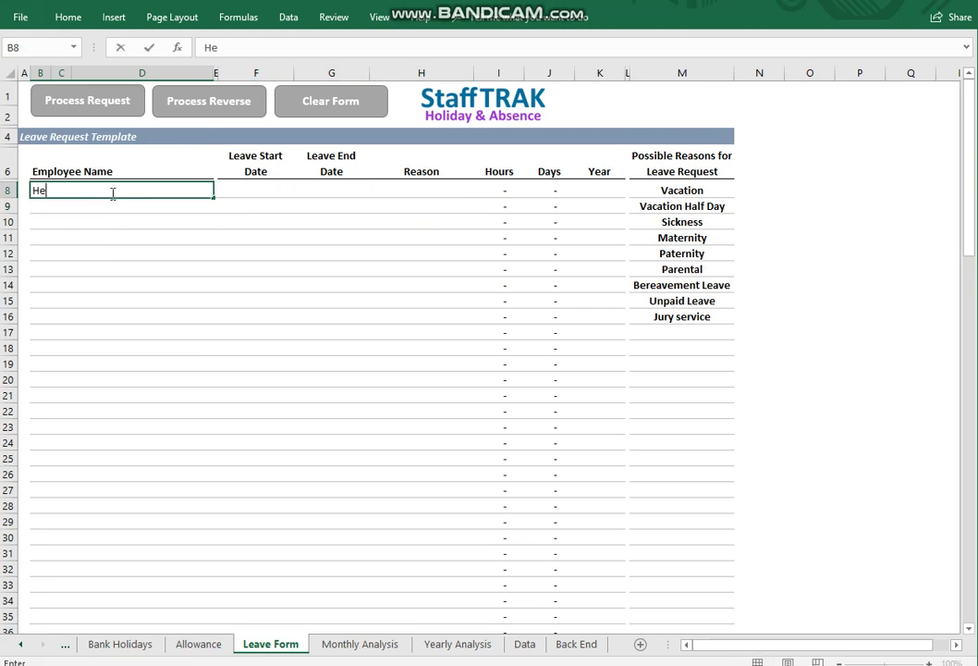
{"action": "type", "text": "len Jones"}
{"action": "left_click", "coordinate": [195, 313]}
Step: Set the leave start date to 01/12/2018 and the end date to 09/12/2018 for the new request in row 8
{"action": "left_click", "coordinate": [266, 188]}
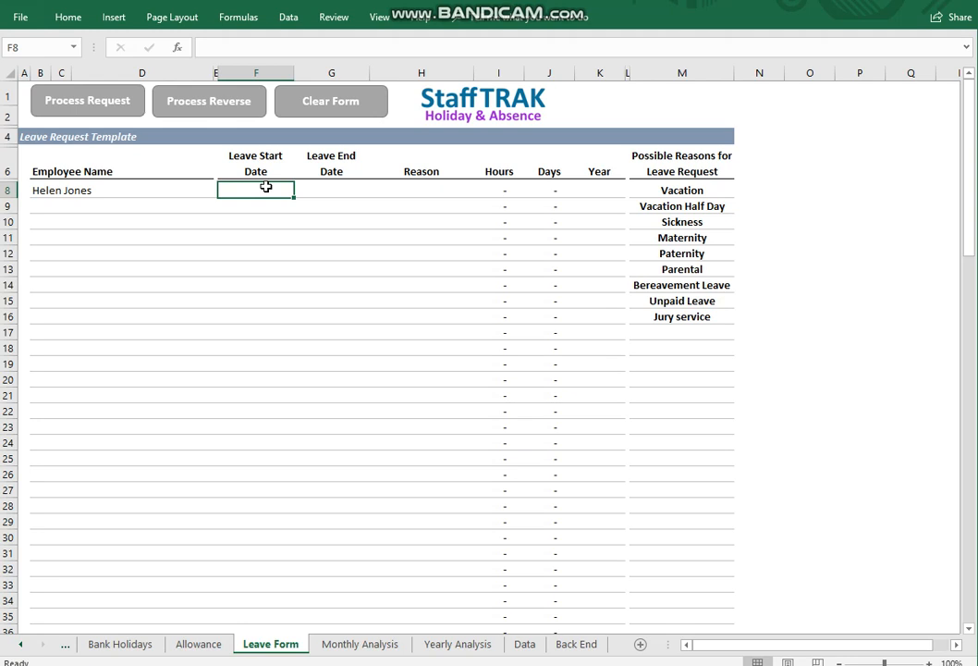
{"action": "type", "text": "01/12"}
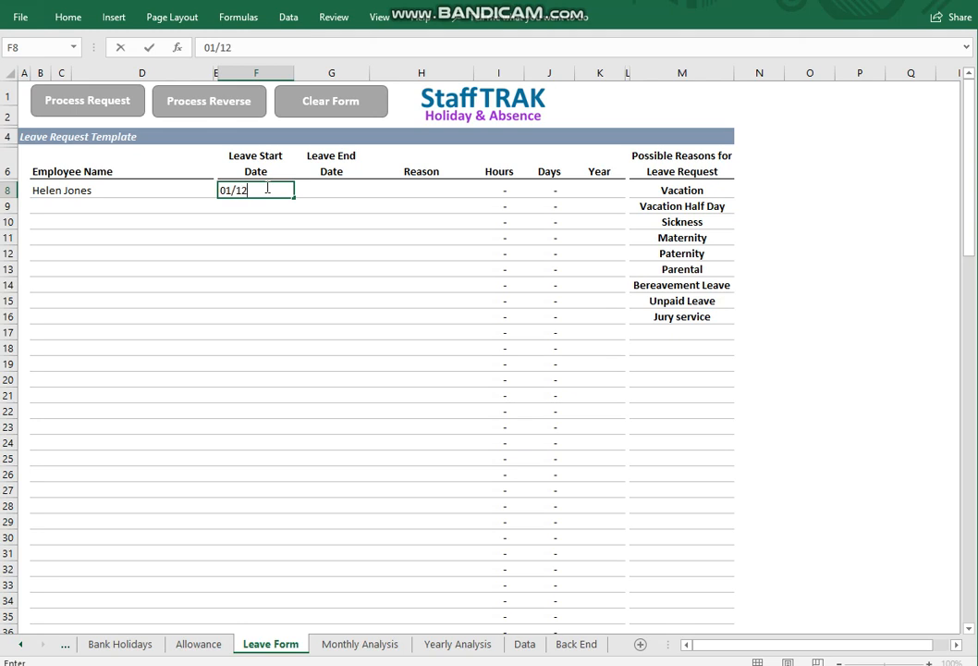
{"action": "type", "text": "/2018"}
{"action": "key", "text": "Return"}
{"action": "left_click", "coordinate": [284, 303]}
{"action": "left_click", "coordinate": [338, 189]}
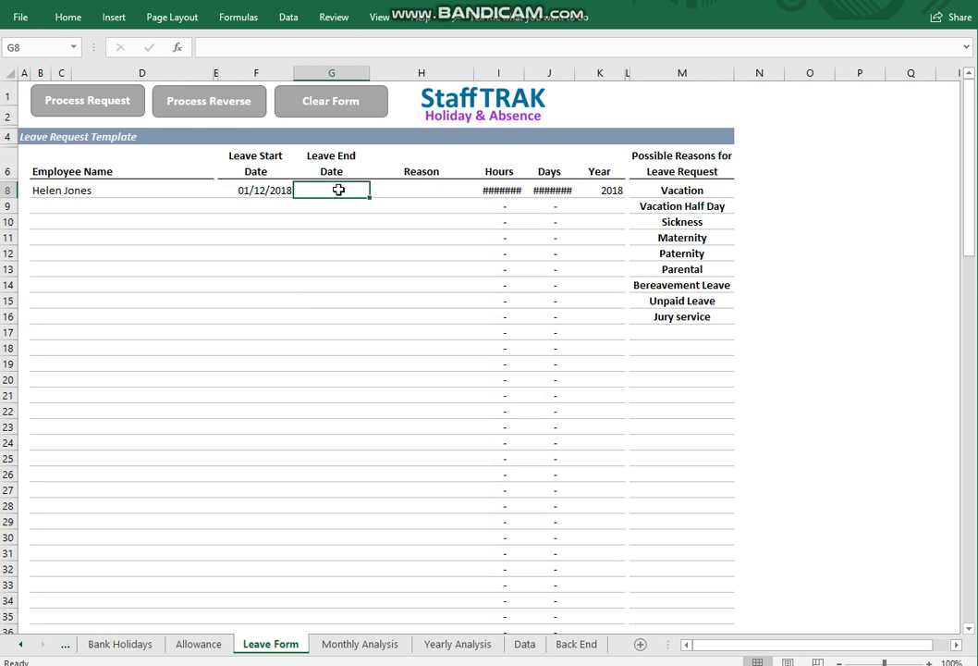
{"action": "type", "text": "09/12/201"}
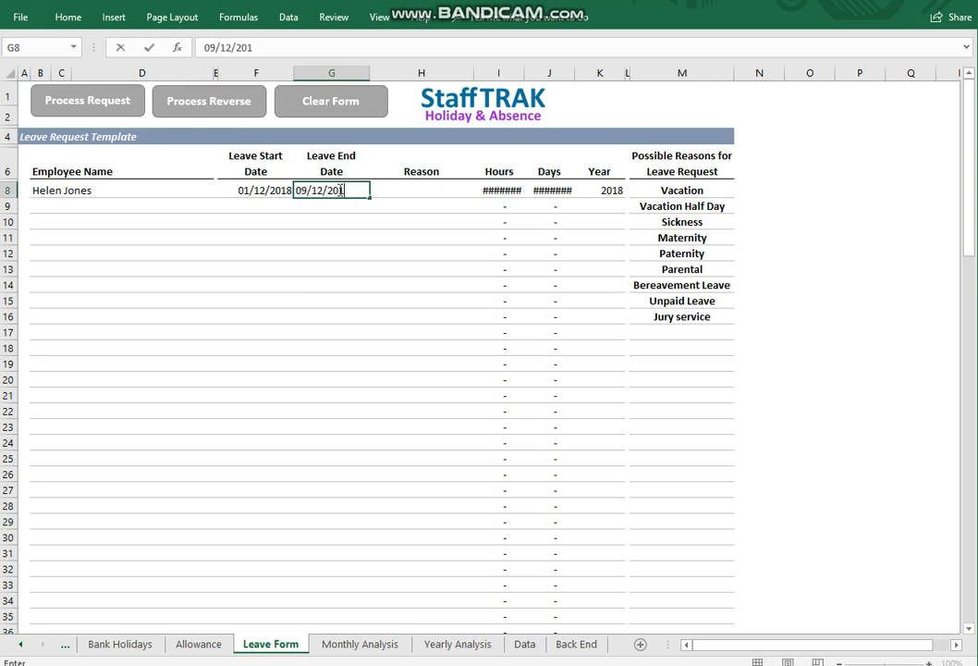
{"action": "type", "text": "8"}
{"action": "left_click", "coordinate": [363, 283]}
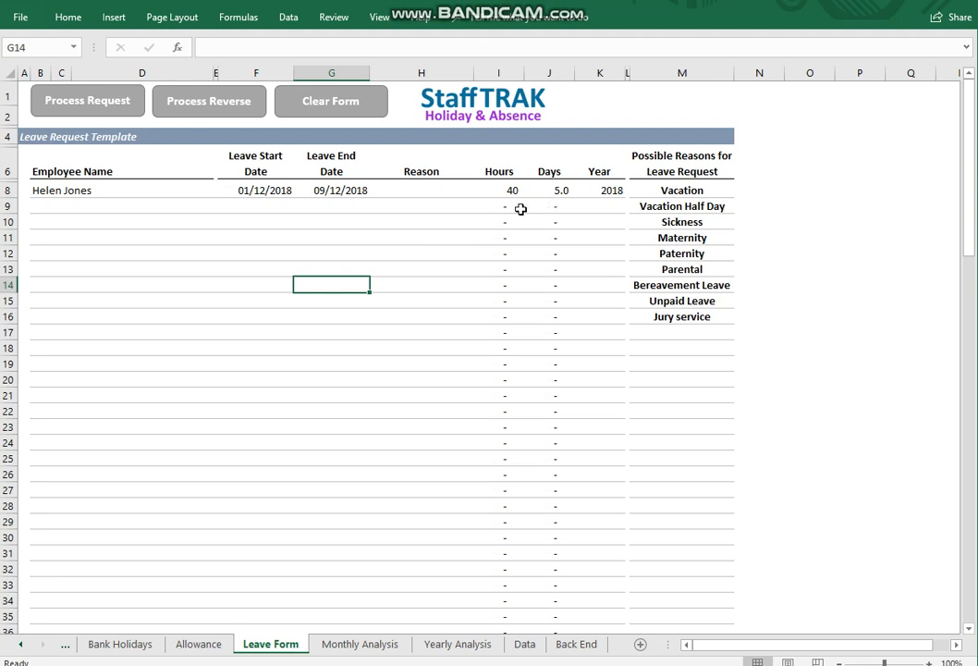
Step: Choose Vacation as the reason for the December request in row 8 and process the request
{"action": "left_click", "coordinate": [428, 192]}
{"action": "left_click", "coordinate": [485, 199]}
{"action": "left_click", "coordinate": [456, 190]}
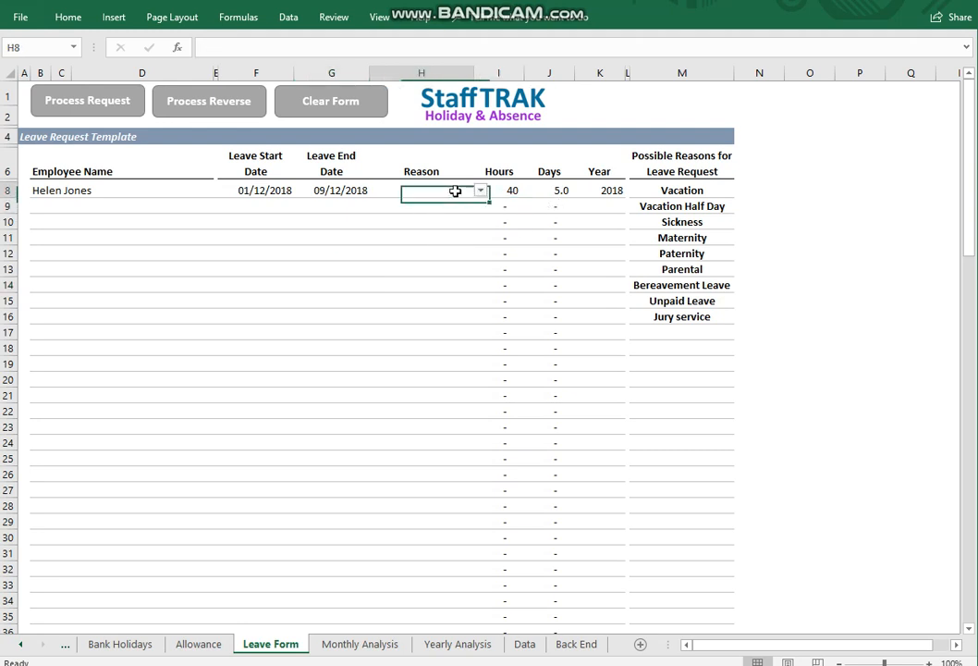
{"action": "left_click", "coordinate": [481, 191]}
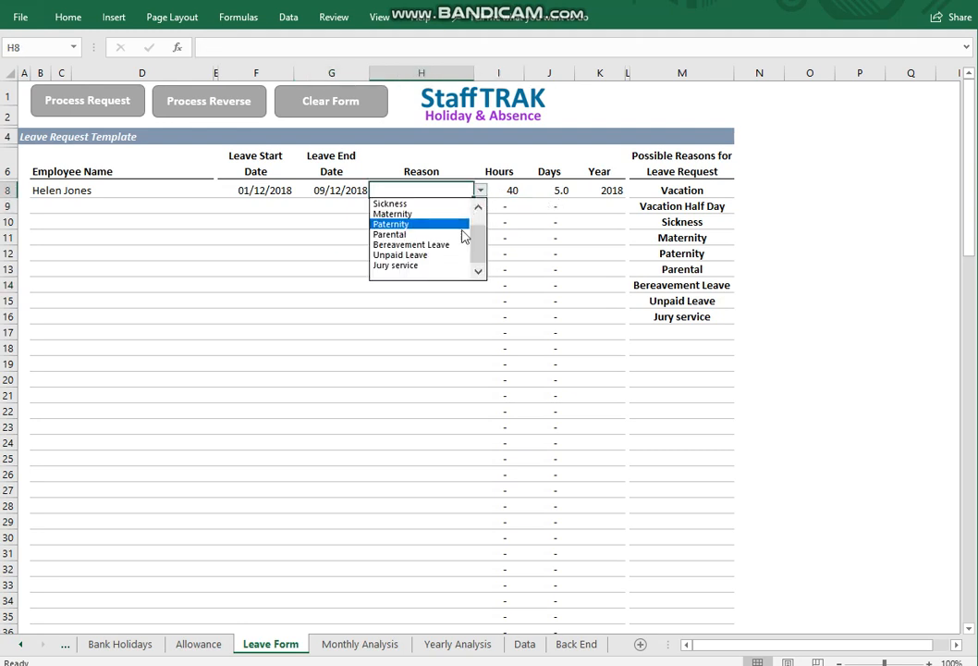
{"action": "scroll", "coordinate": [480, 248], "scroll_direction": "up", "scroll_amount": 1}
{"action": "left_click", "coordinate": [398, 203]}
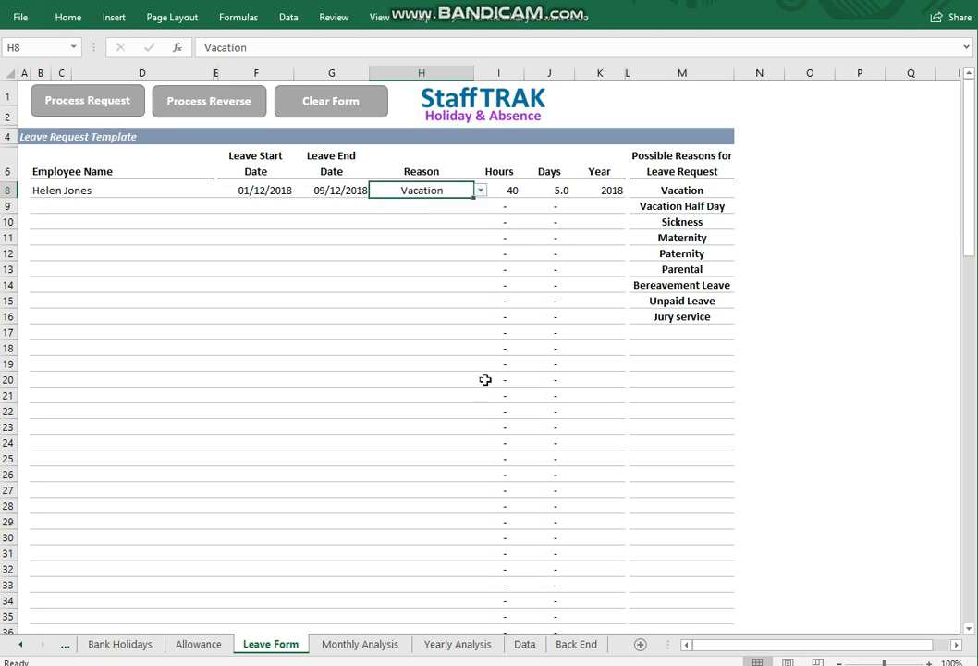
{"action": "left_click", "coordinate": [81, 96]}
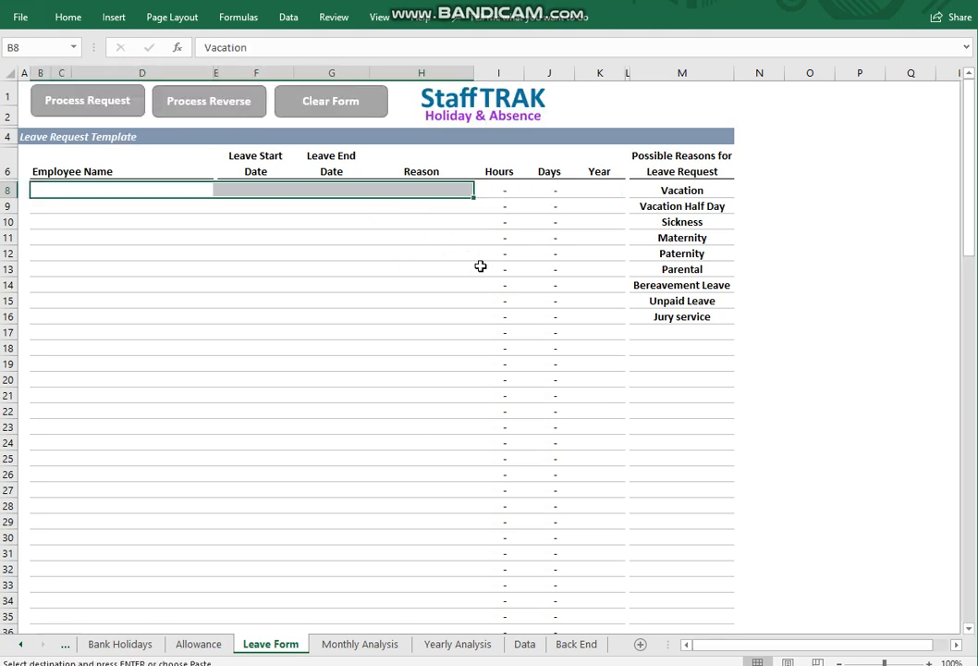
Step: Set the month on the Monthly Analysis sheet to December, and open the Yearly Analysis sheet to check the leave figures
{"action": "left_click", "coordinate": [370, 645]}
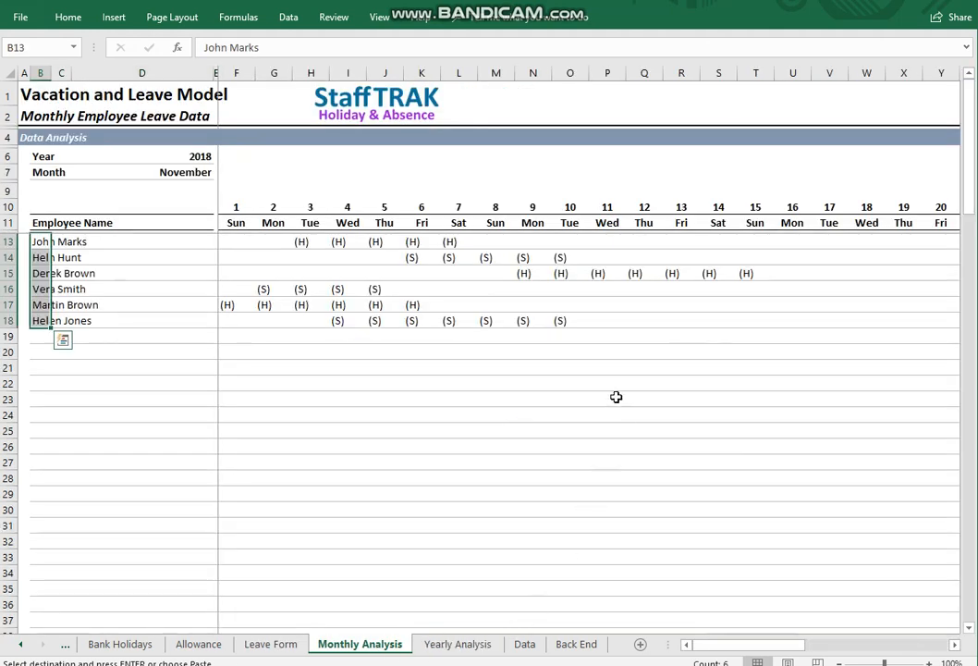
{"action": "left_click", "coordinate": [192, 174]}
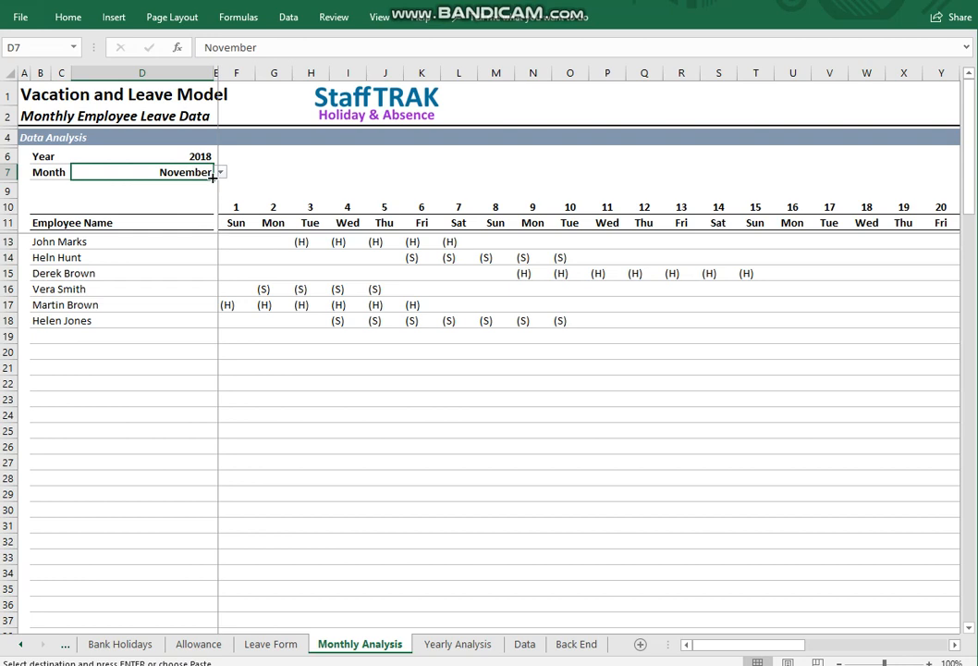
{"action": "left_click", "coordinate": [220, 174]}
{"action": "left_click", "coordinate": [207, 176]}
{"action": "left_click", "coordinate": [216, 175]}
{"action": "left_click", "coordinate": [190, 169]}
{"action": "left_click", "coordinate": [220, 172]}
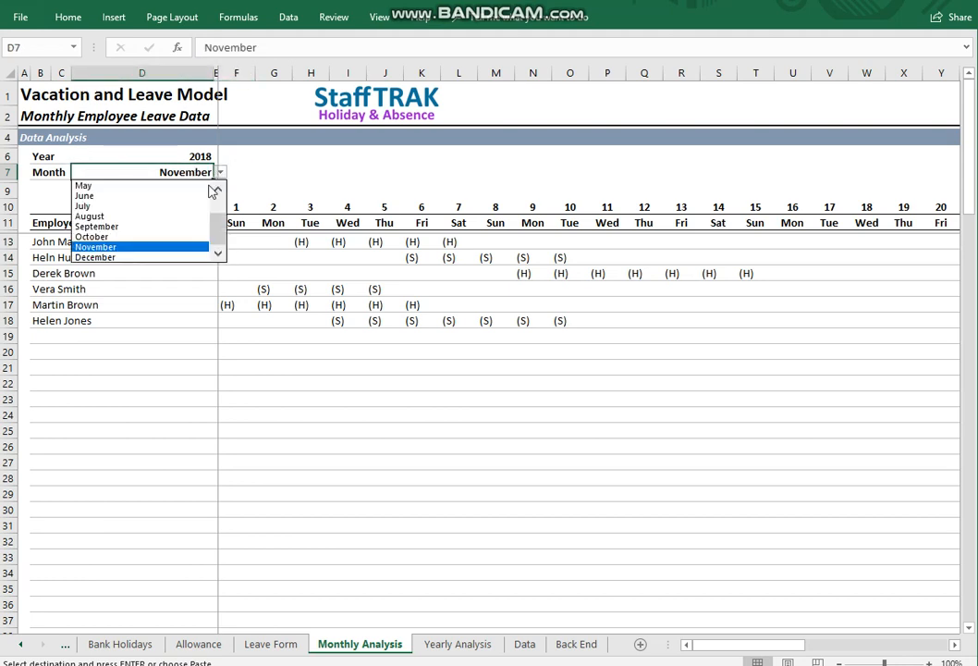
{"action": "left_click", "coordinate": [114, 256]}
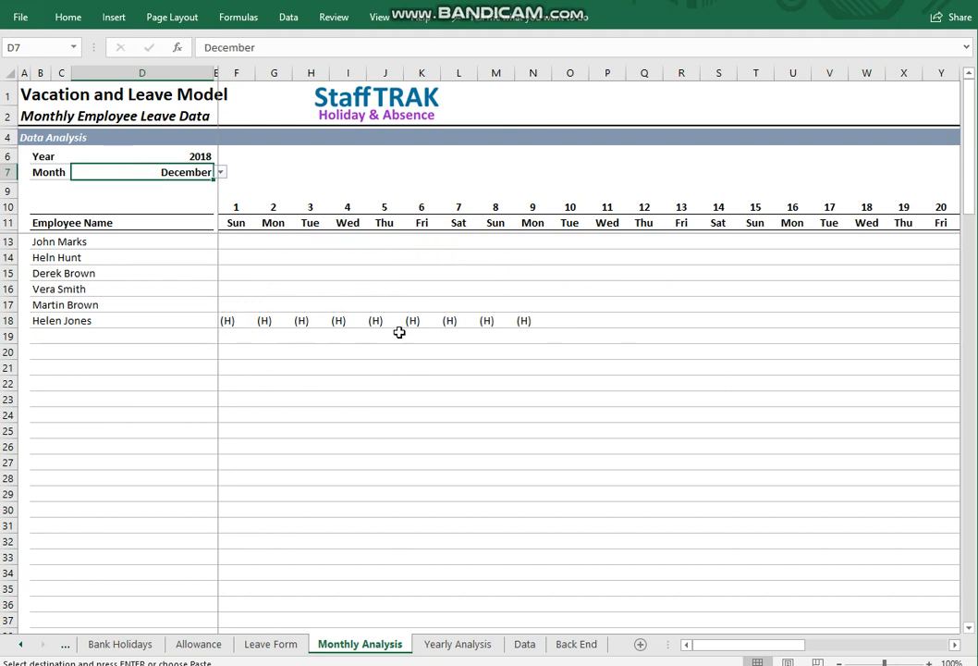
{"action": "left_click", "coordinate": [460, 650]}
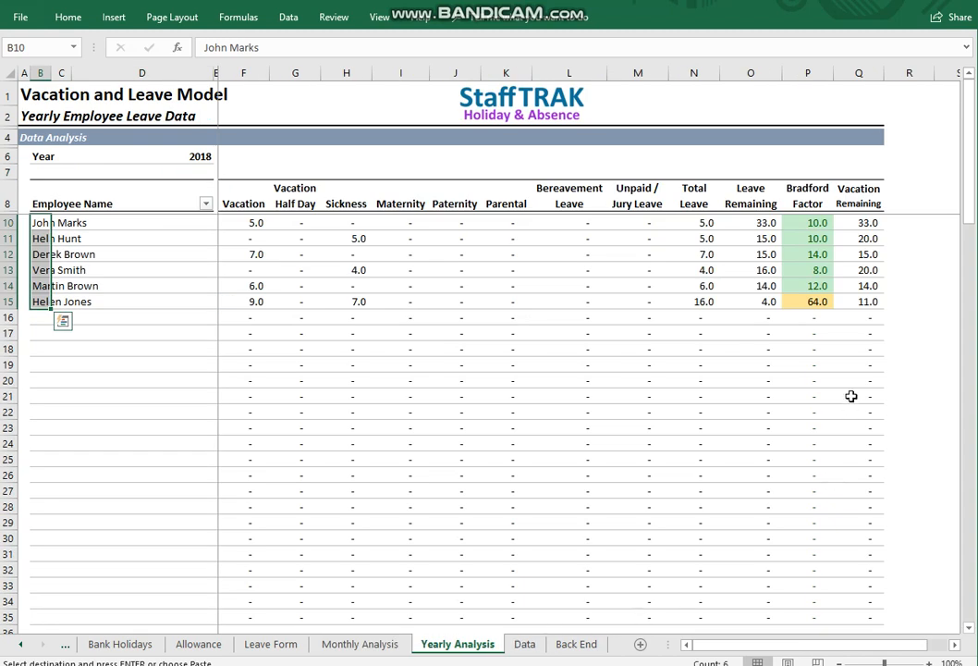